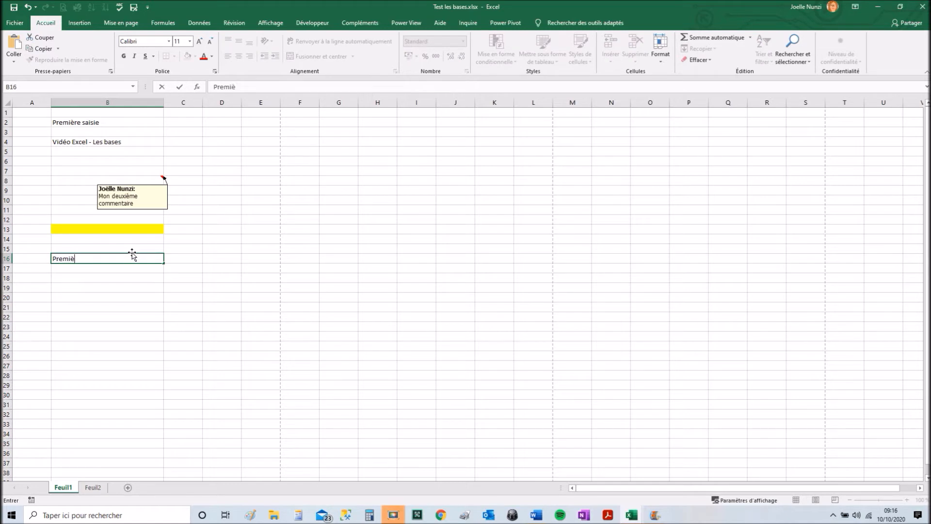
Step: Finish entering the text "Première saisie" in cell B16 and move down to B18
text(e saisie)
key(Return)
key(Return)
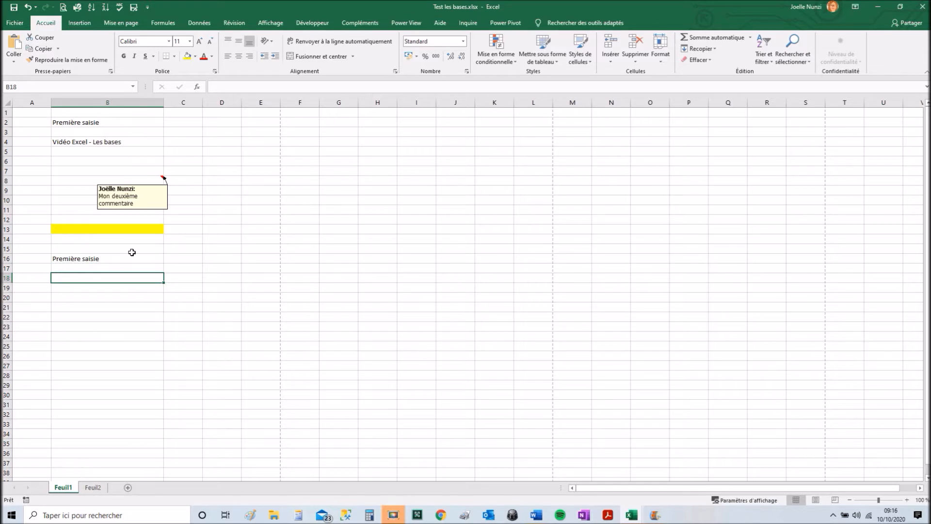
Step: Enter the numbers 1254, 3652 and 1542 in cells B18 to B20
text(1254)
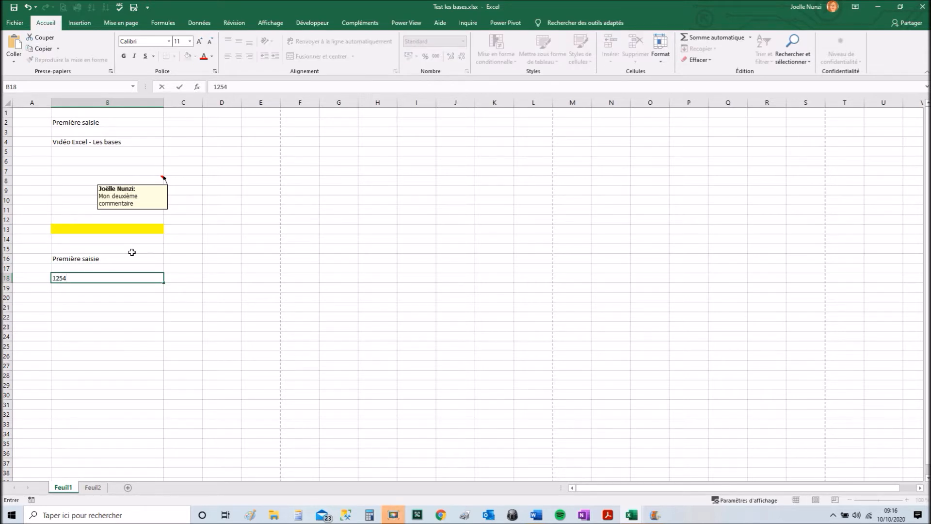
key(Return)
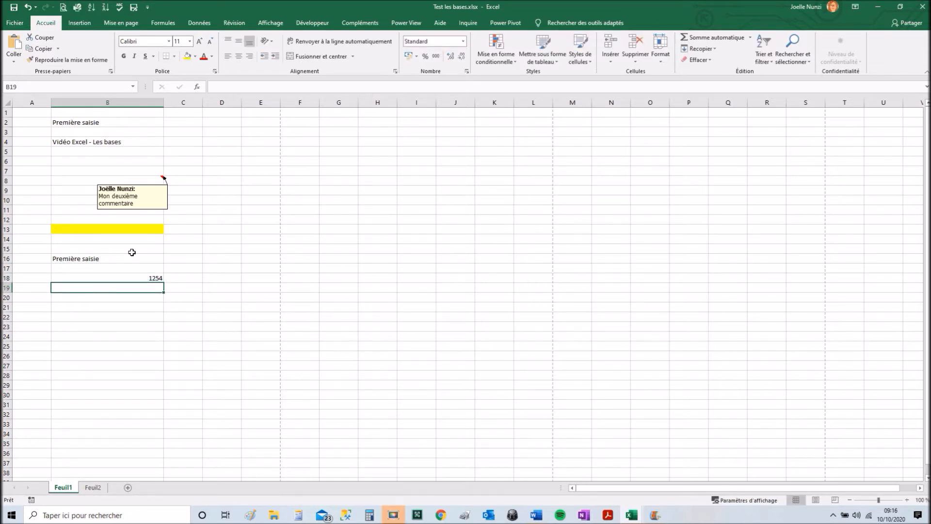
text(3652)
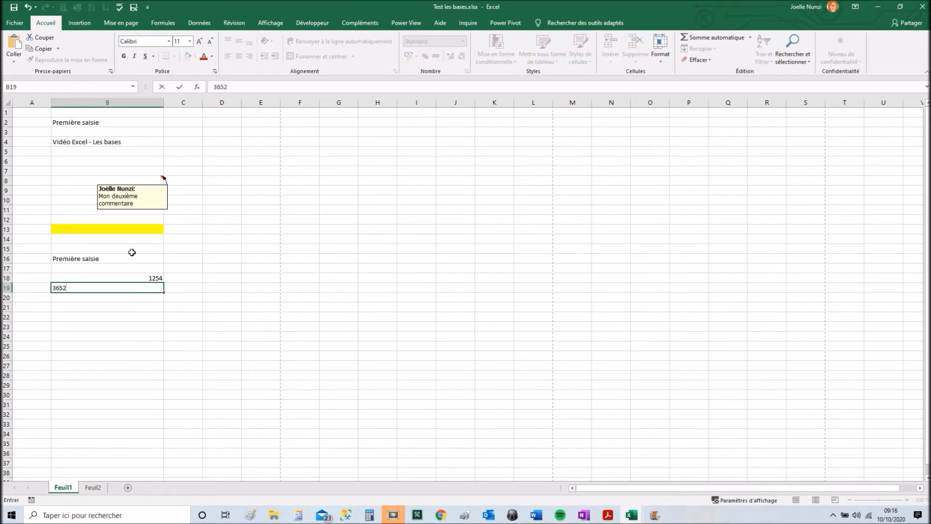
key(Return)
text(154)
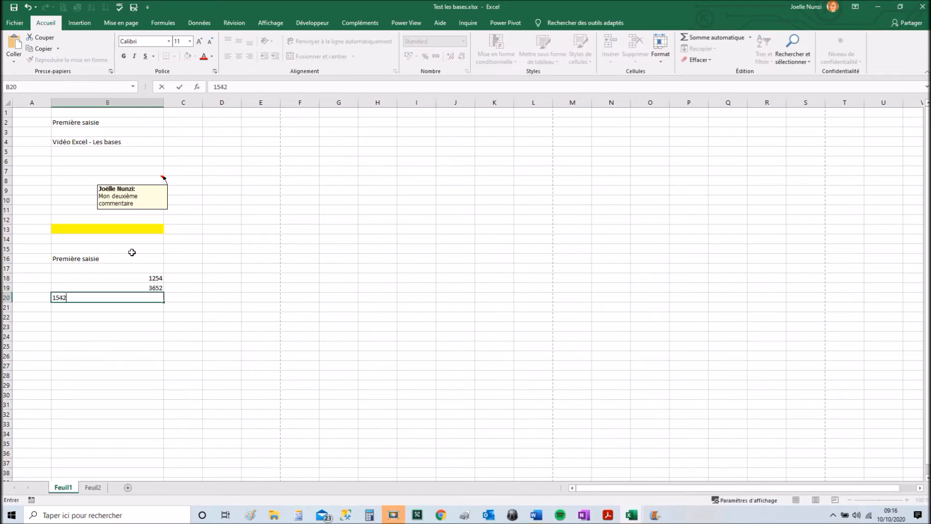
text(2)
key(Return)
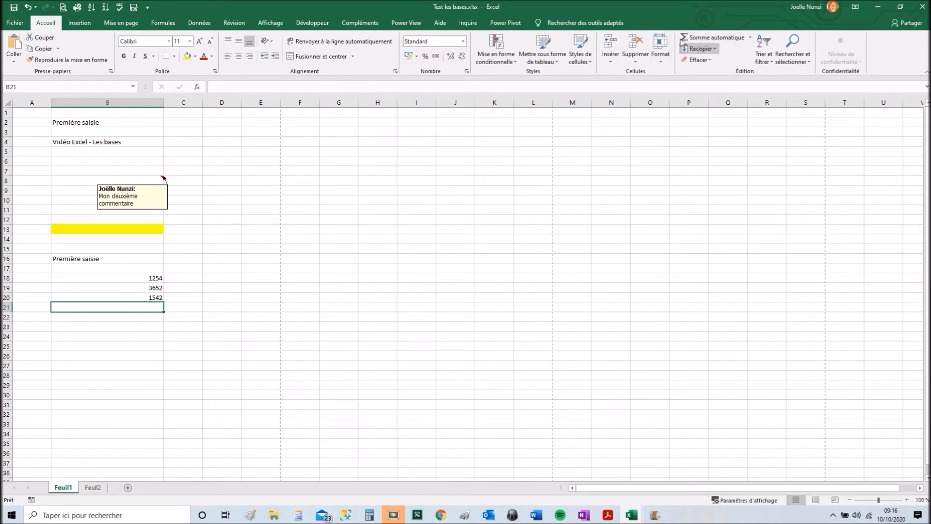
Step: Total the range B18:B20 in cell B21 with AutoSum and make the result bold
click(714, 38)
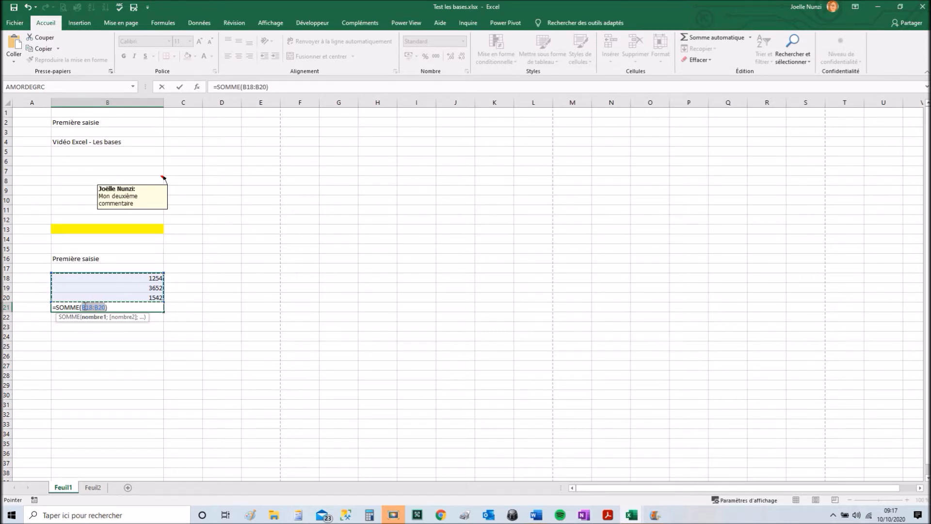
click(144, 281)
drag(144, 281, 142, 288)
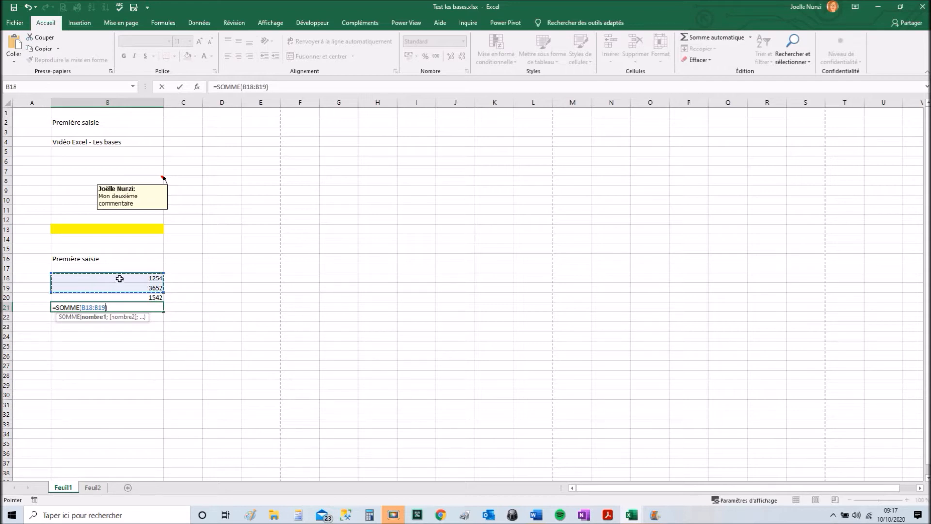
drag(118, 276, 127, 297)
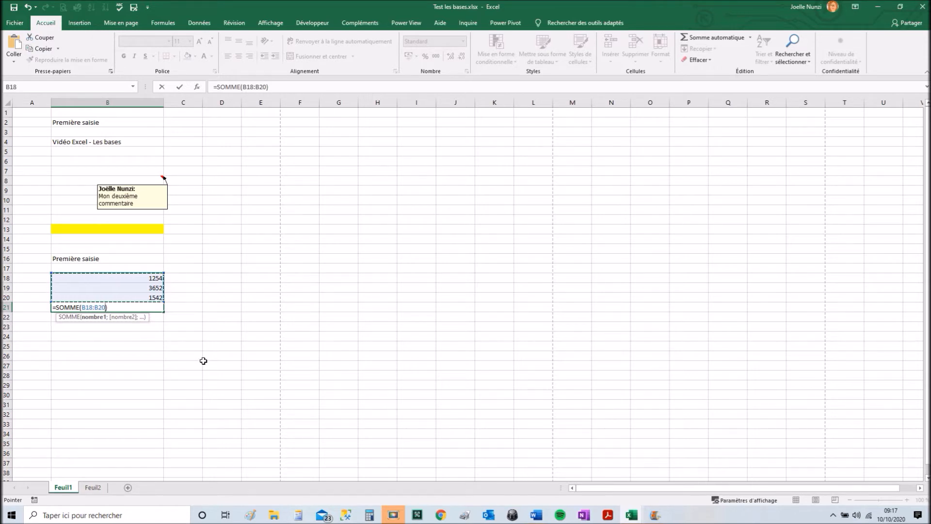
key(Return)
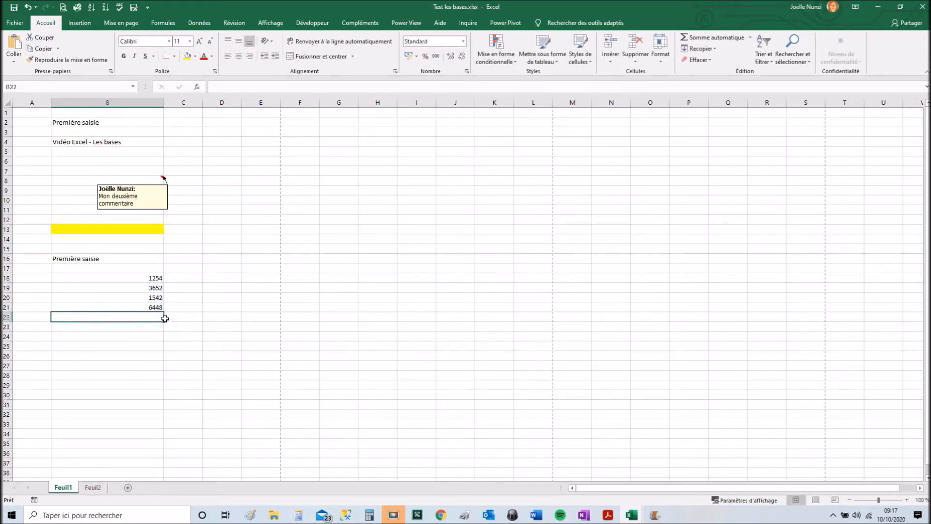
click(147, 307)
click(123, 57)
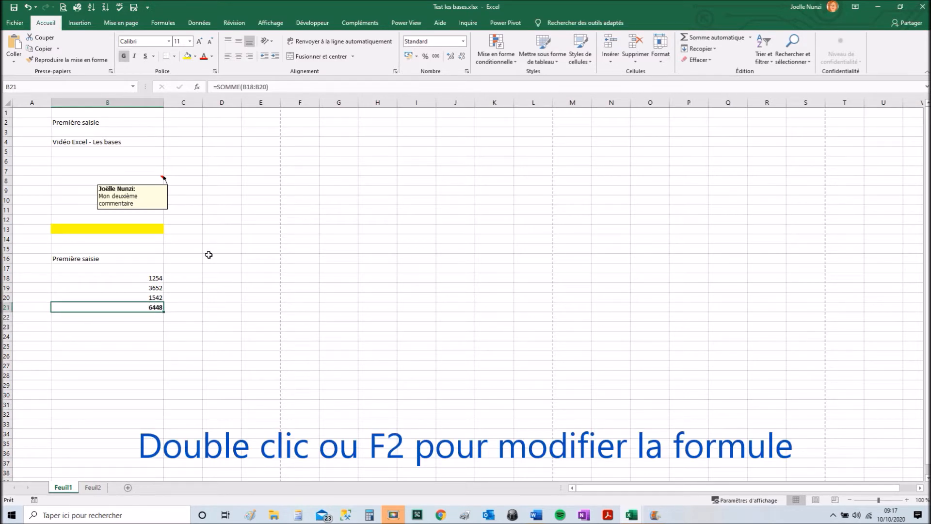
Step: Edit the formula in B21 and reselect B18:B20 as the range to sum
double_click(141, 309)
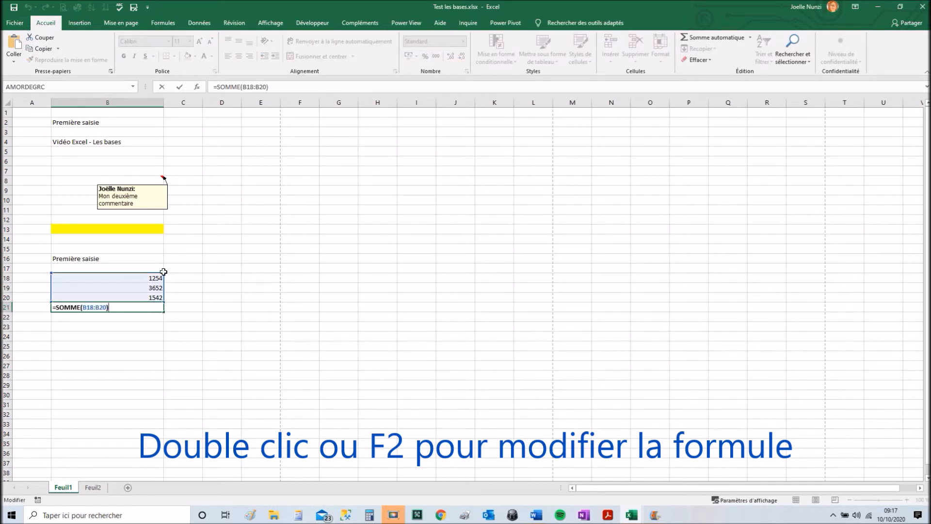
drag(163, 272, 164, 273)
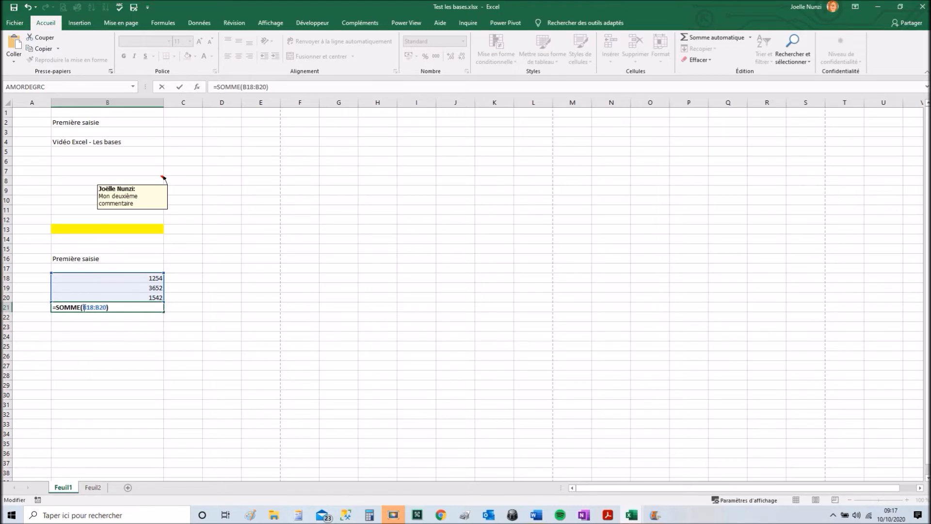
drag(83, 308, 124, 296)
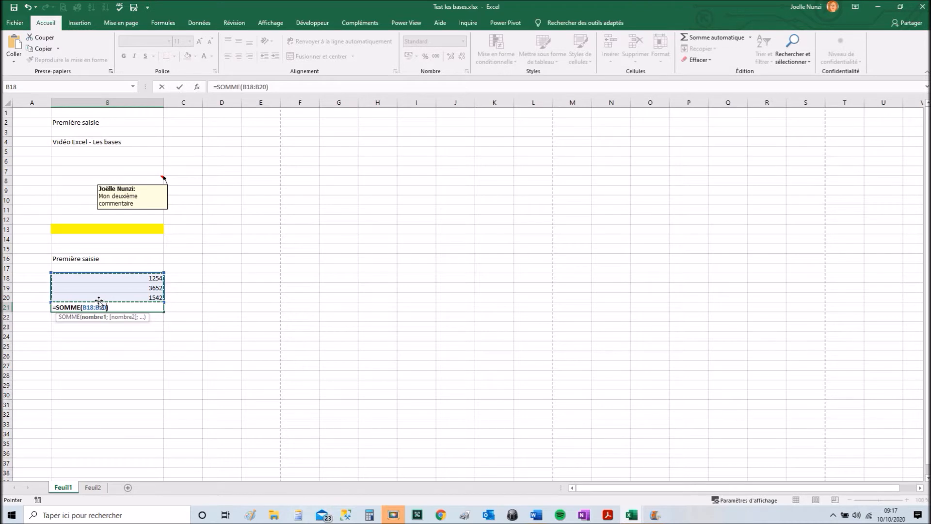
key(Return)
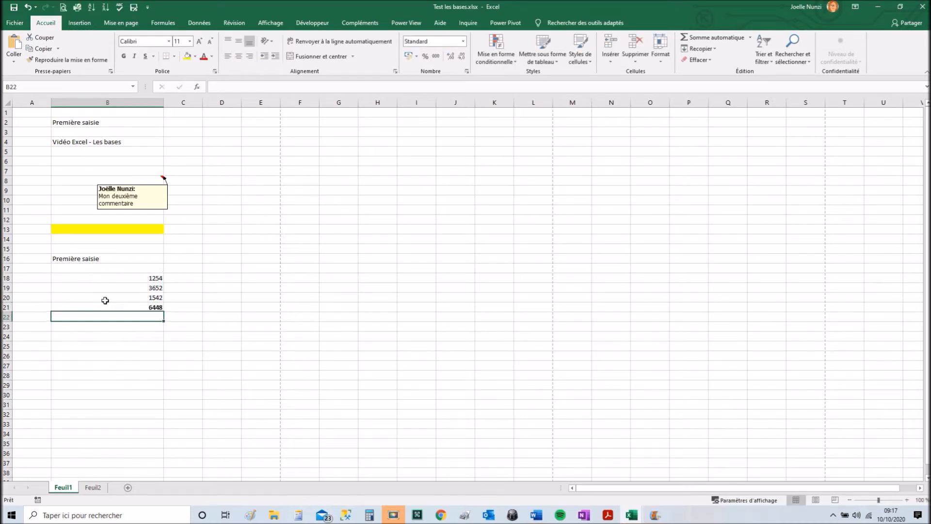
Step: Clear the formula from cell B21 and enter 145 in cell D18
click(99, 308)
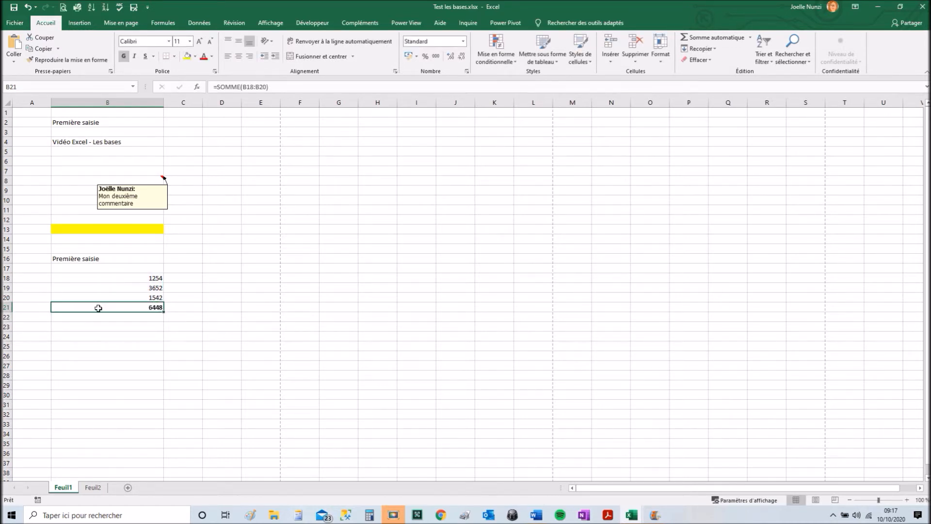
key(Delete)
click(223, 279)
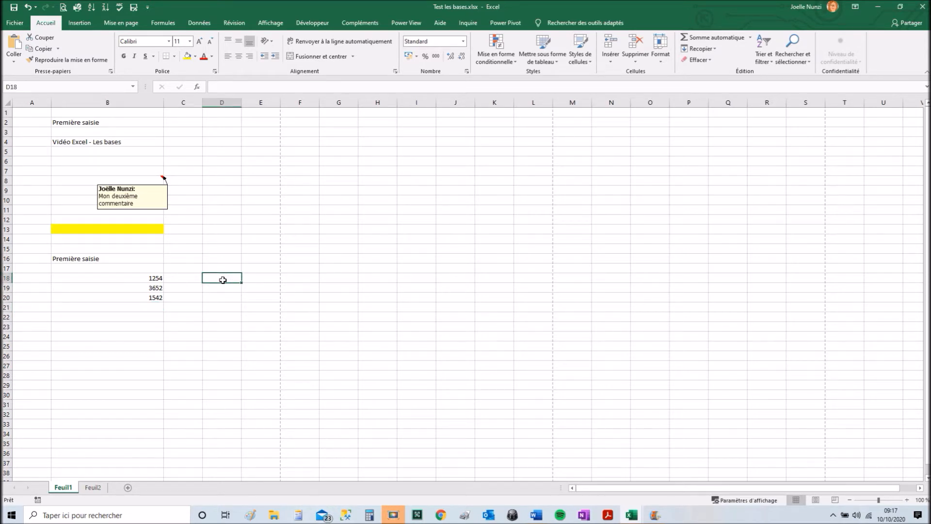
text(145)
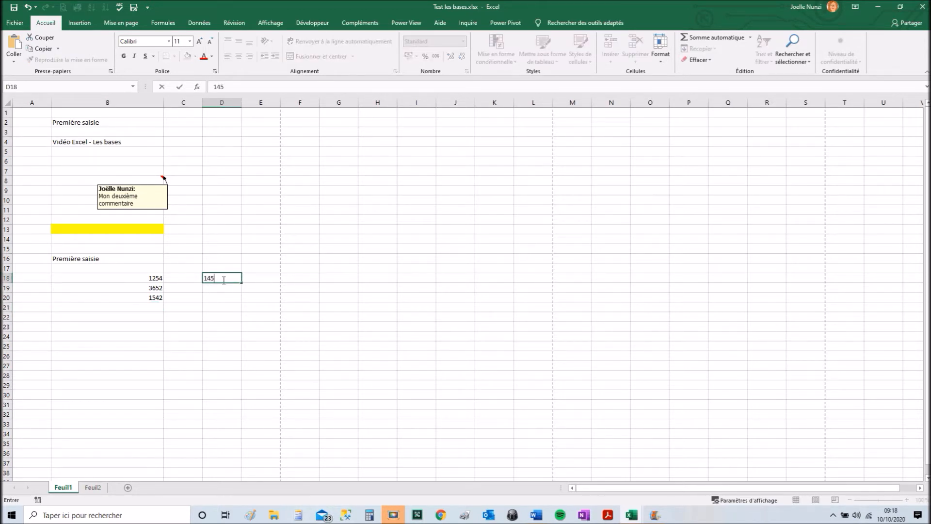
key(Return)
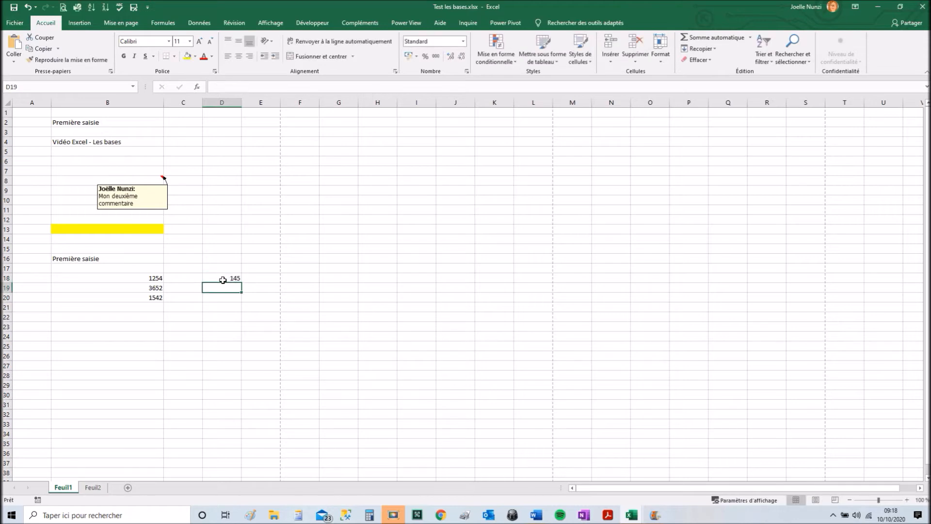
Step: Use AutoSum in B21 with D18 as a second argument, =SOMME(B18:B20;D18), and review the formula's references
click(155, 306)
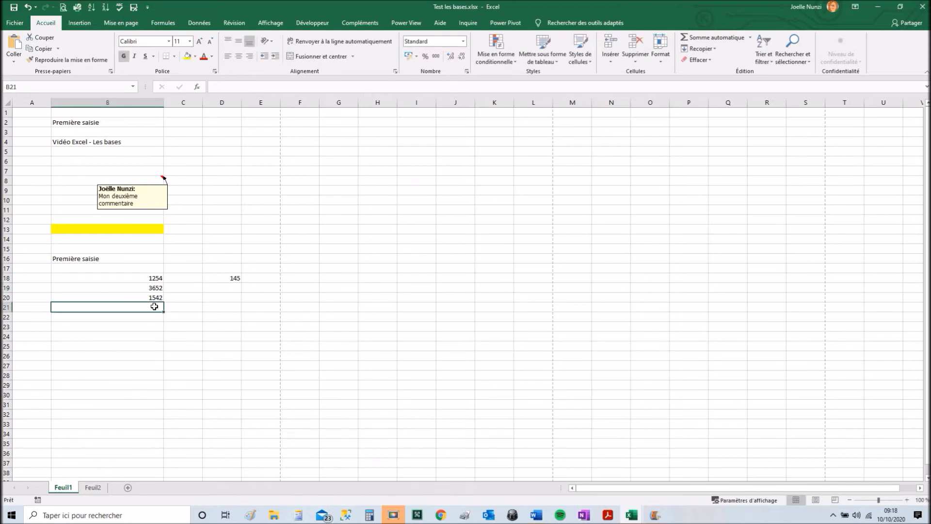
click(692, 39)
text(;)
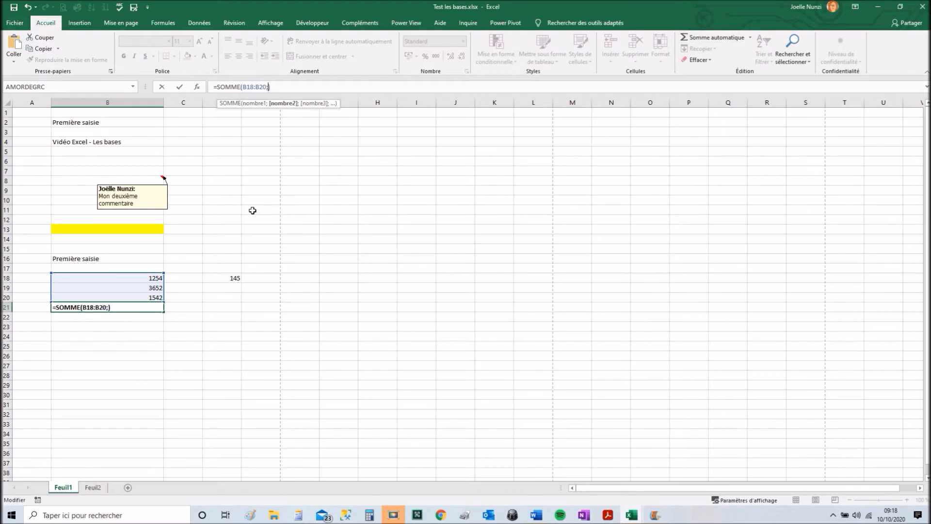
click(224, 278)
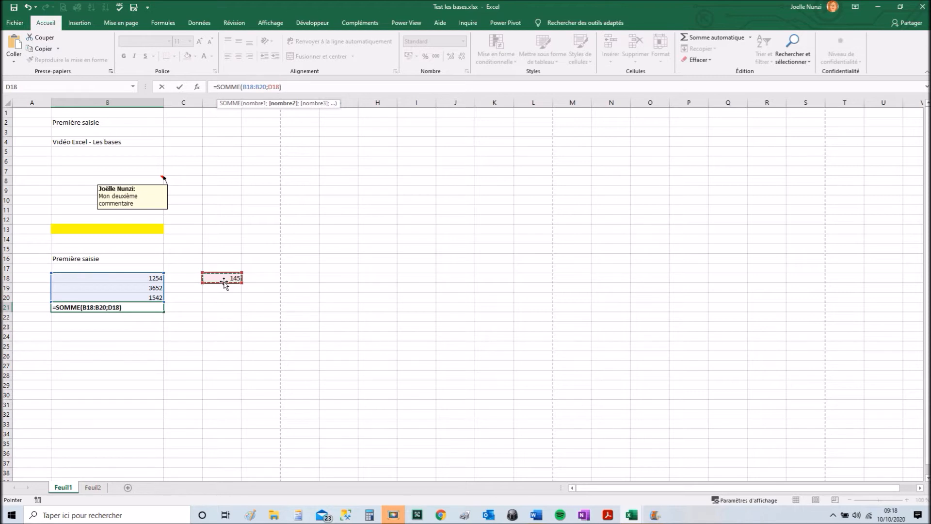
key(Return)
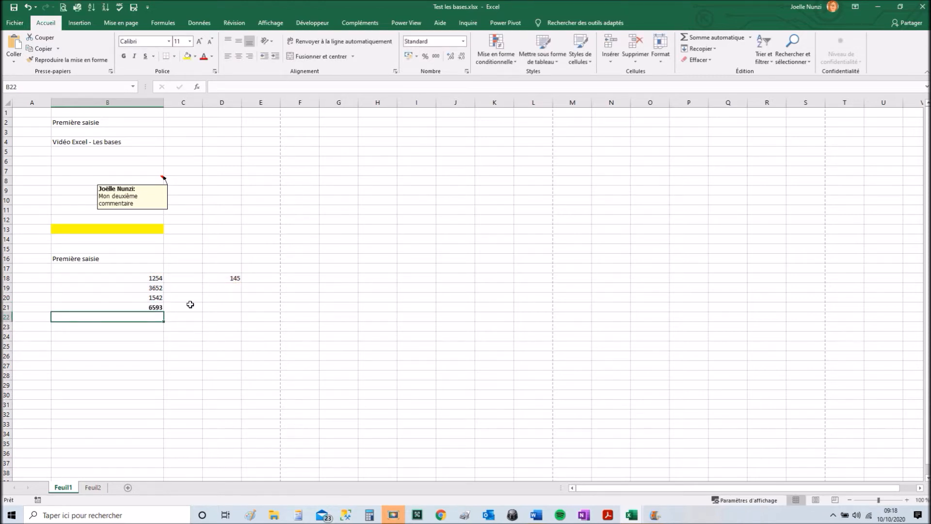
double_click(144, 307)
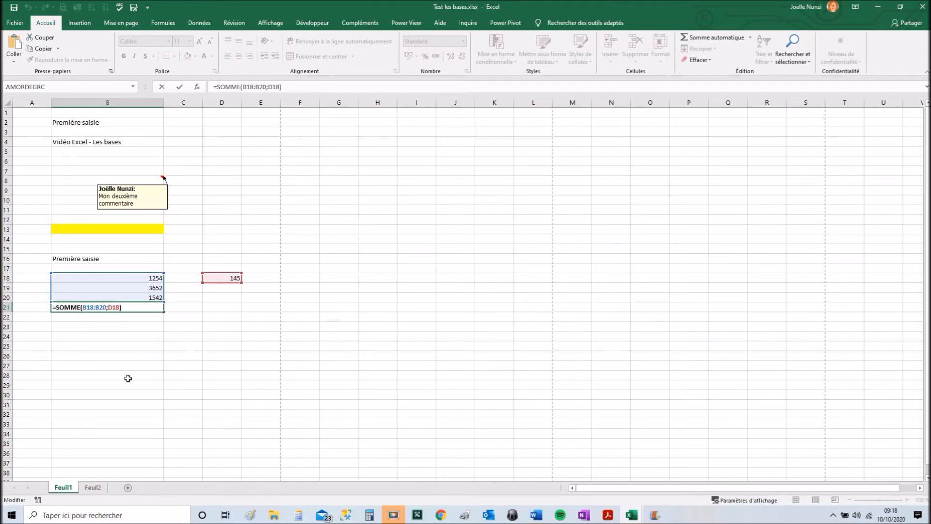
key(ctrl+Return)
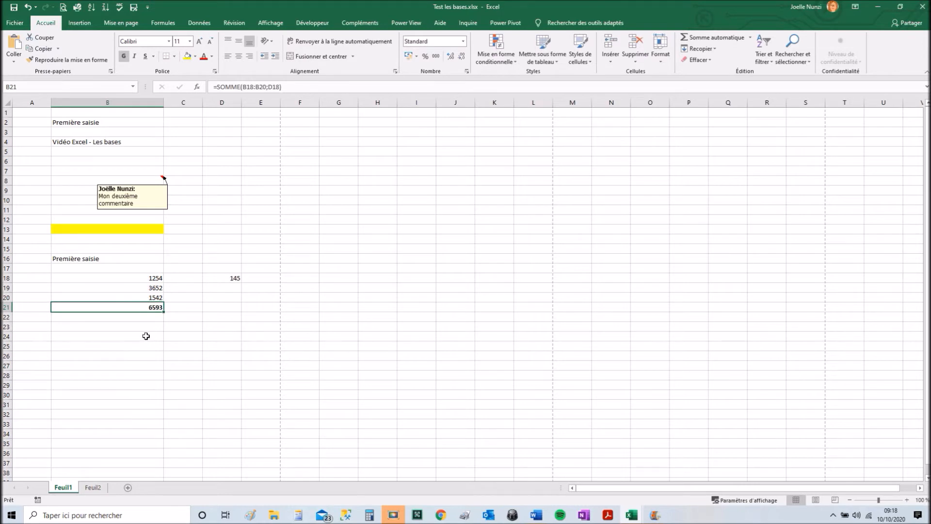
Step: Clear B21 and write the SOMME function manually there, adding the range B18:B20 and the separate cell D18
key(Delete)
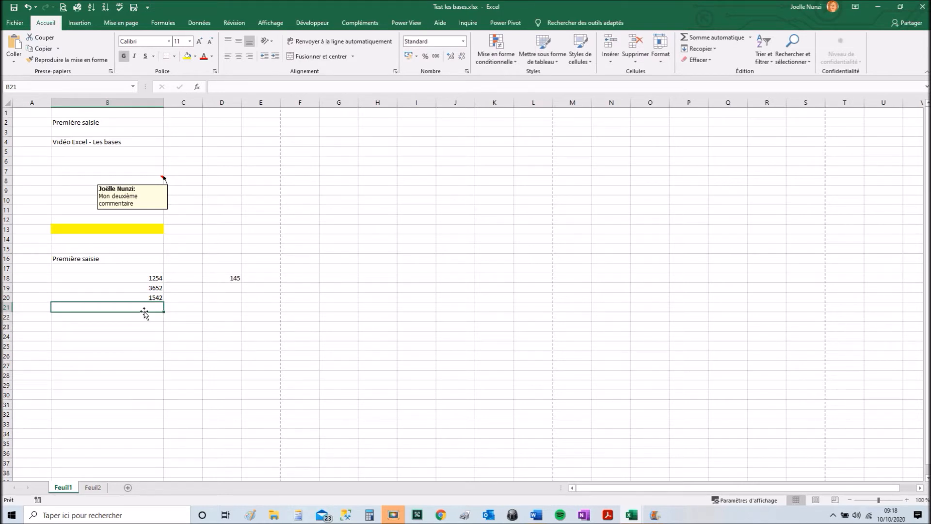
text(=somme)
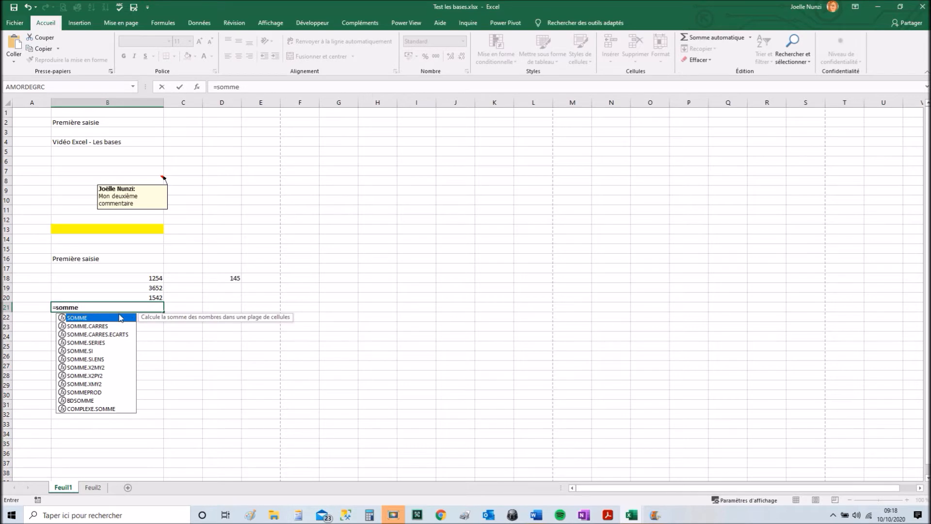
double_click(86, 319)
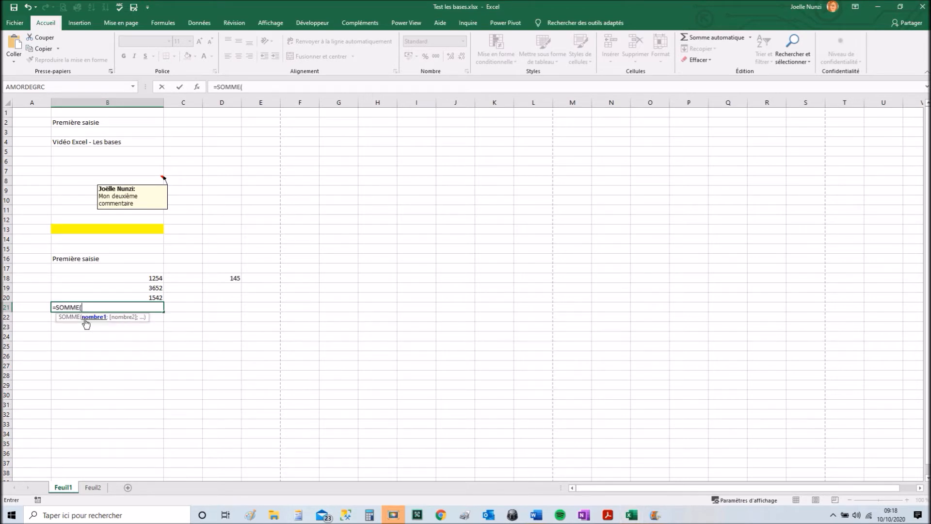
drag(128, 278, 129, 296)
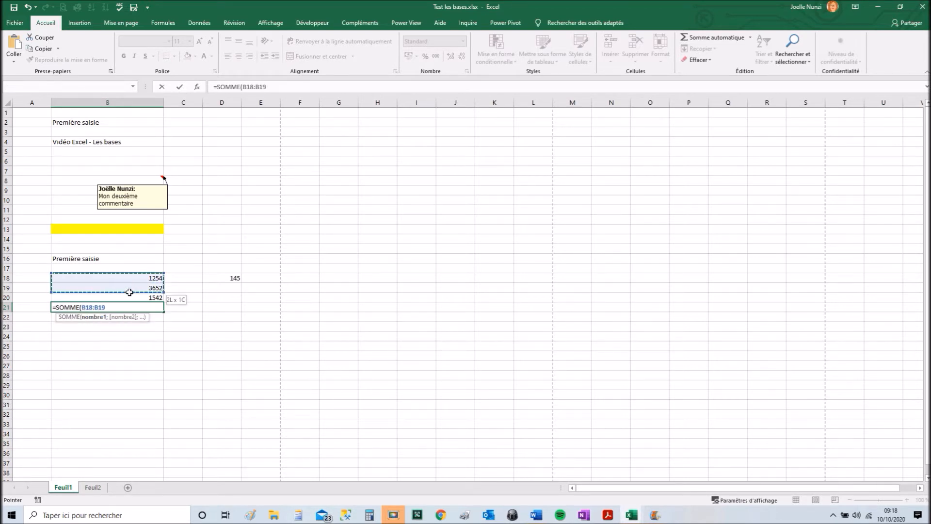
ctrl+click(232, 279)
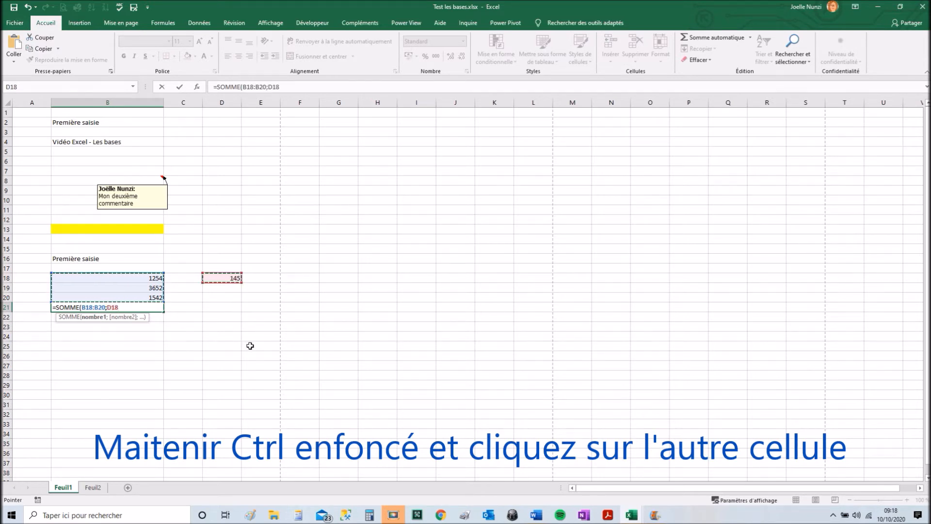
key(Return)
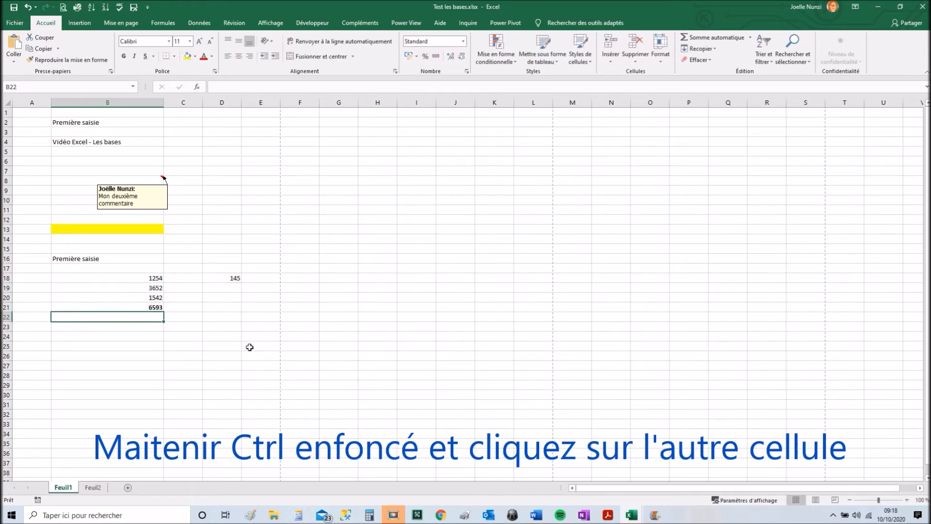
Step: Enter the number 1452 in cell F18
click(103, 306)
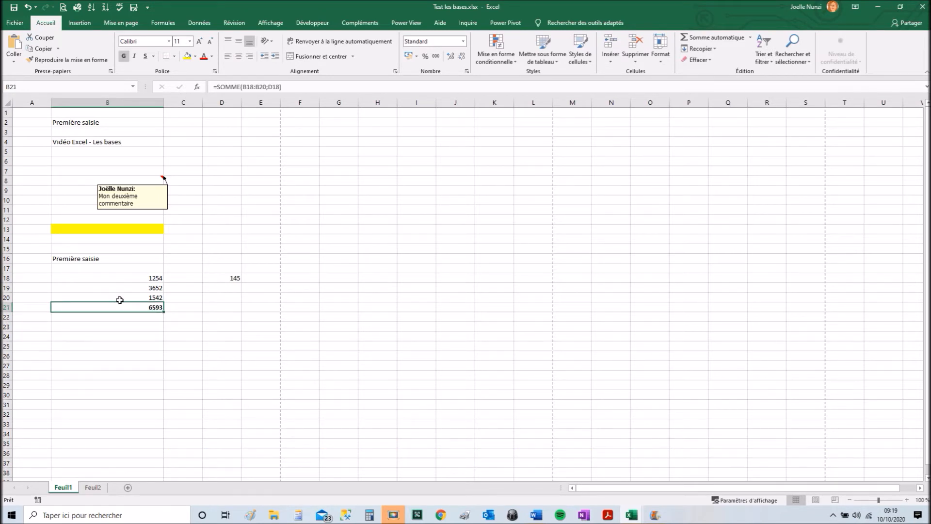
click(300, 278)
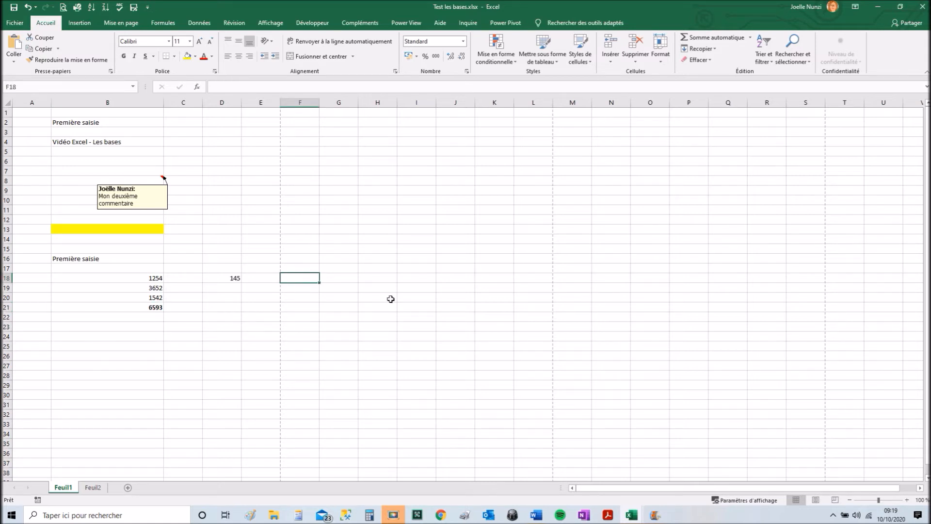
text(1452)
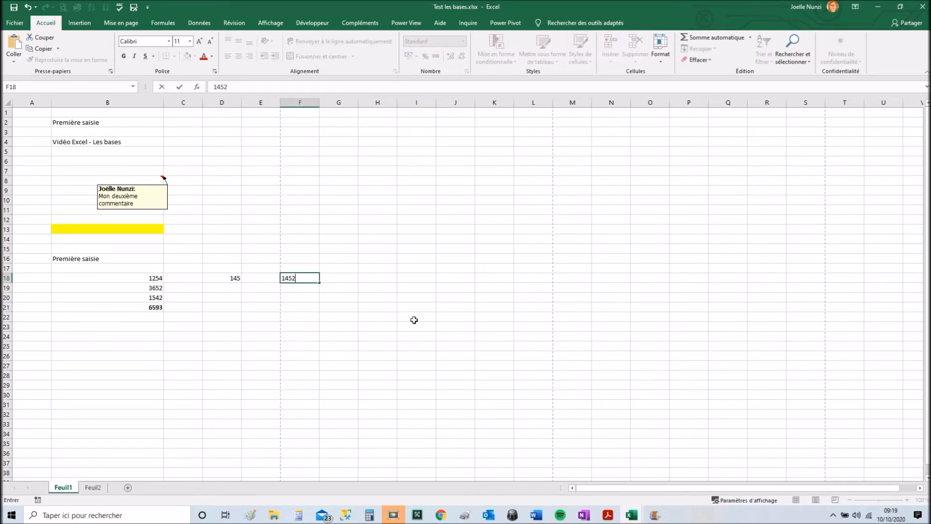
key(Return)
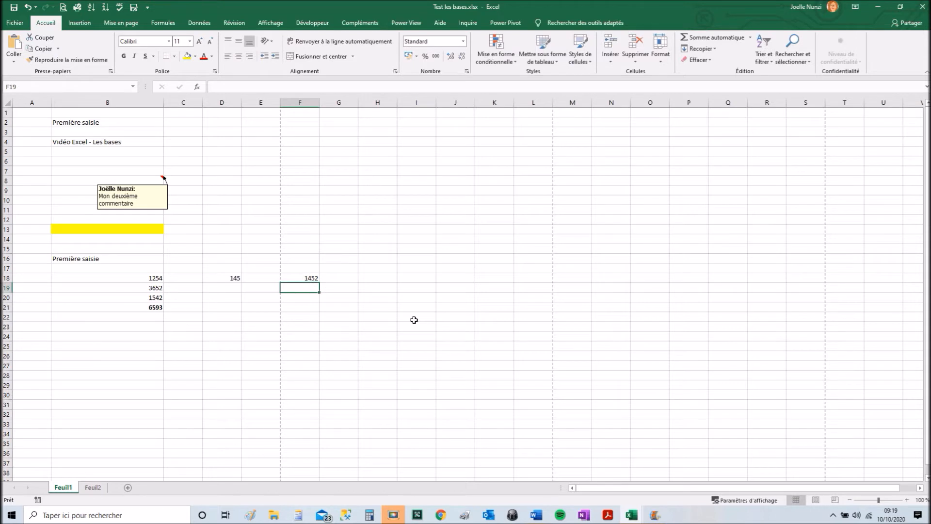
Step: Enter 852 in cell F19 and label the column with the heading "Soustraction" in F15
text(852)
key(Return)
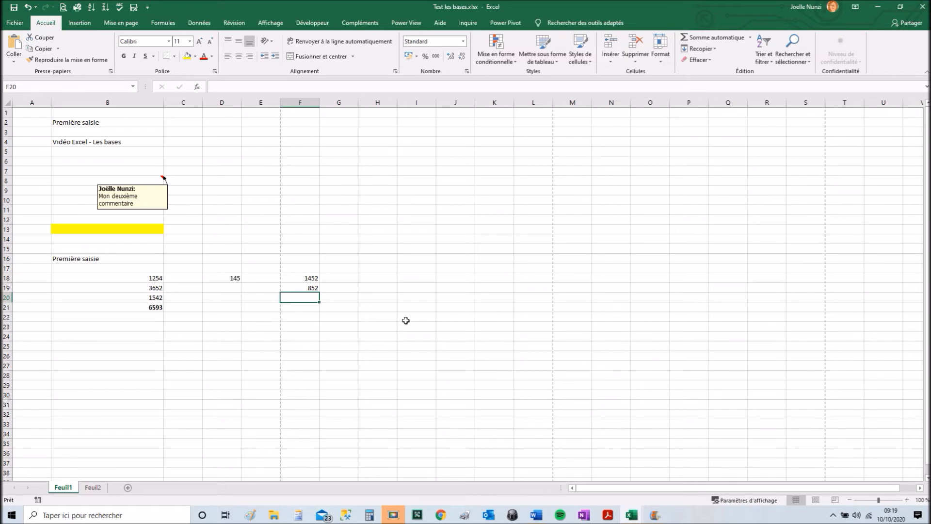
click(306, 249)
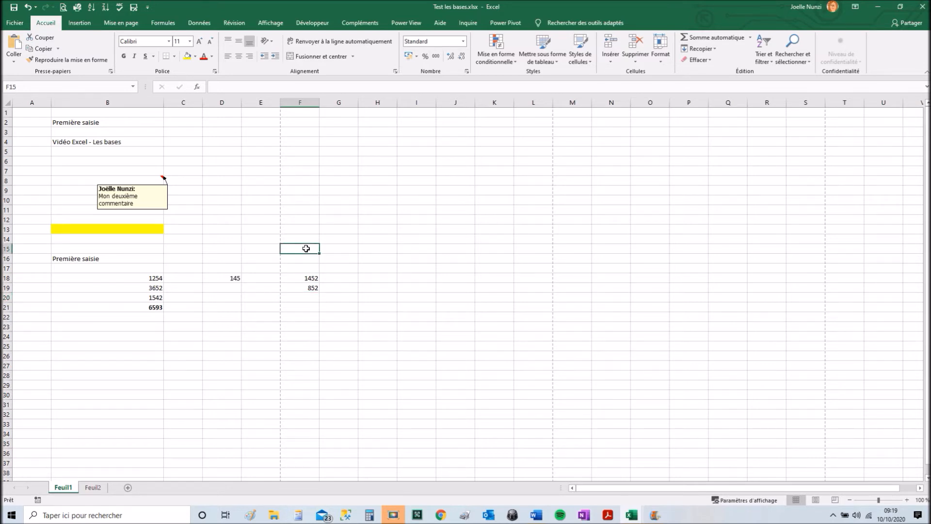
text(Sou)
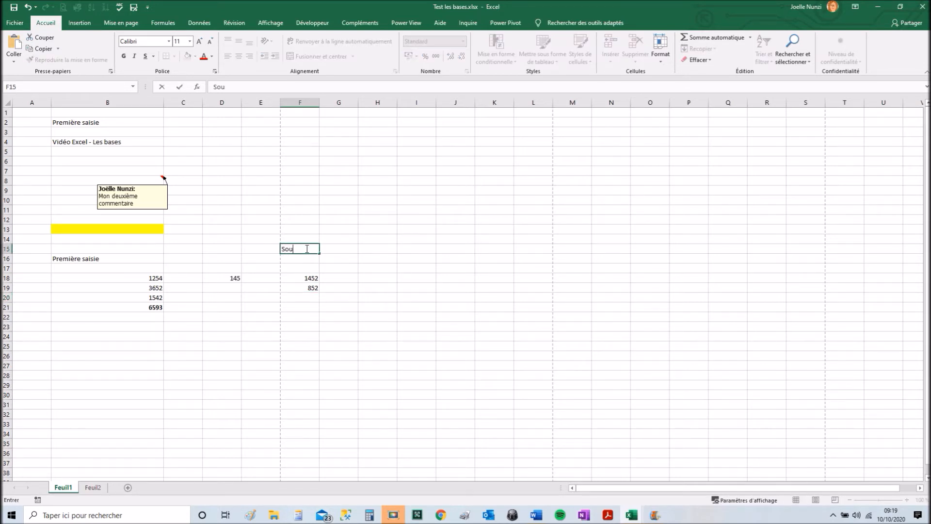
text(straction)
key(Return)
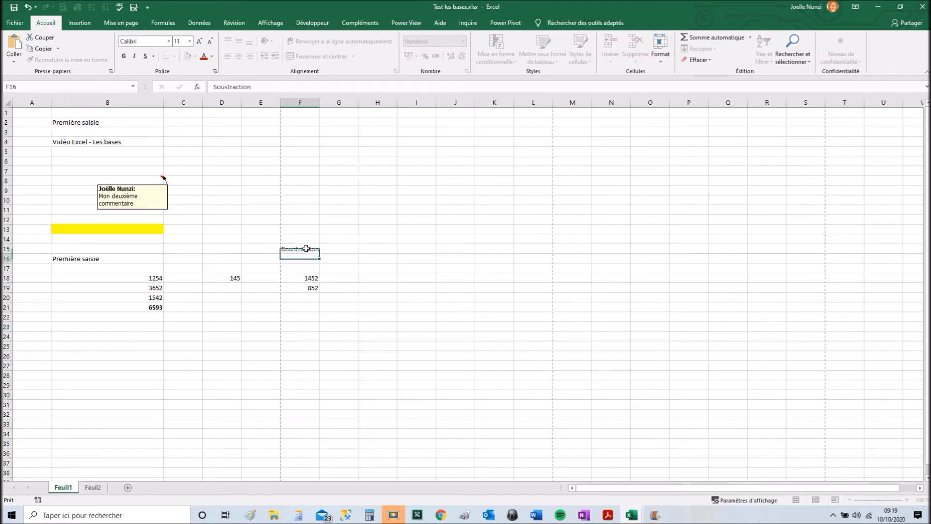
Step: Subtract F19 from F18 in cell F20 with the formula =F18-F19 and review the formula
click(294, 298)
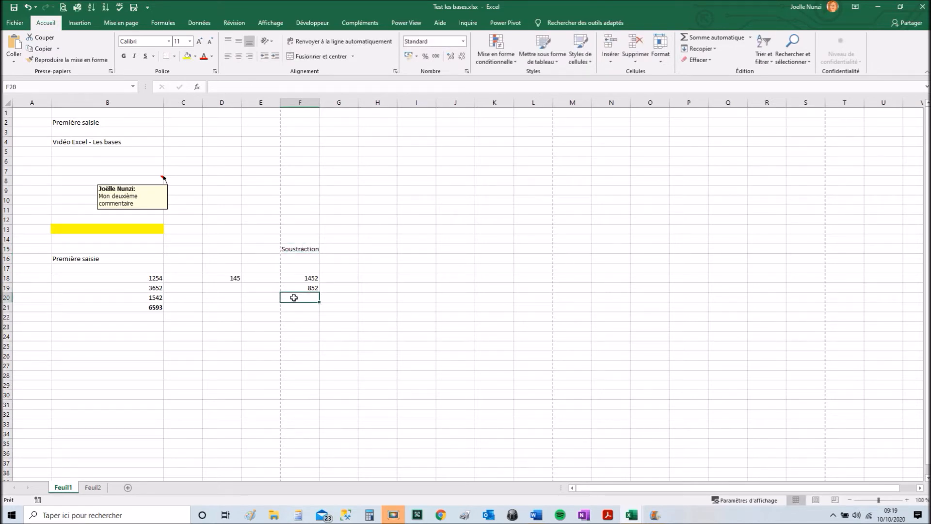
text(=)
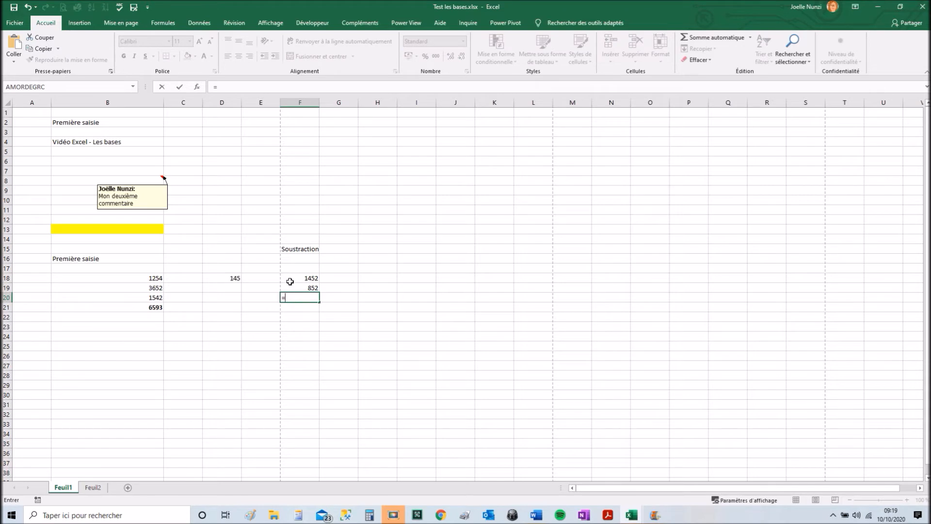
click(290, 278)
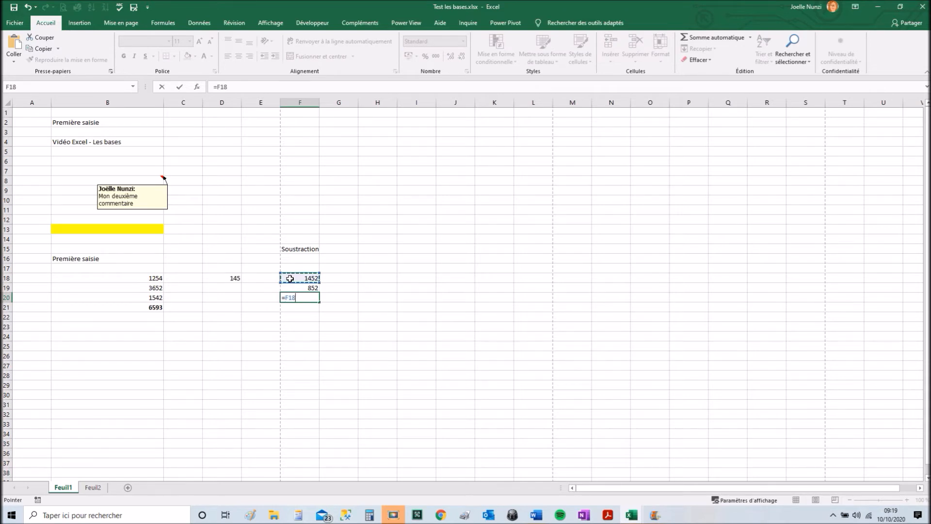
text(-)
click(292, 286)
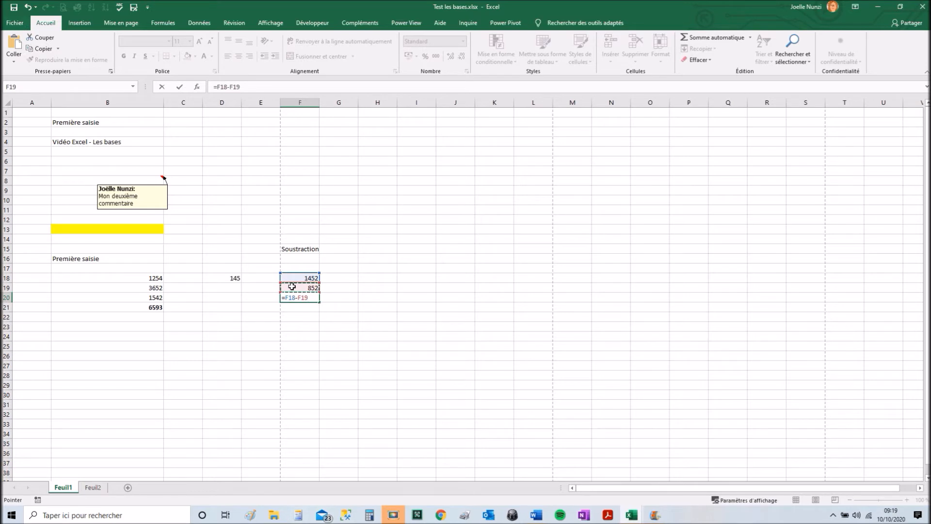
key(Return)
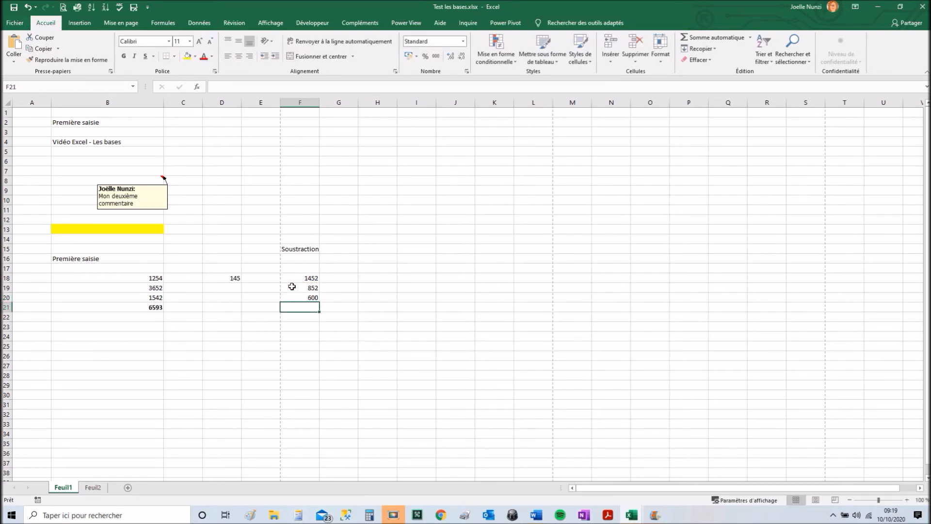
click(292, 300)
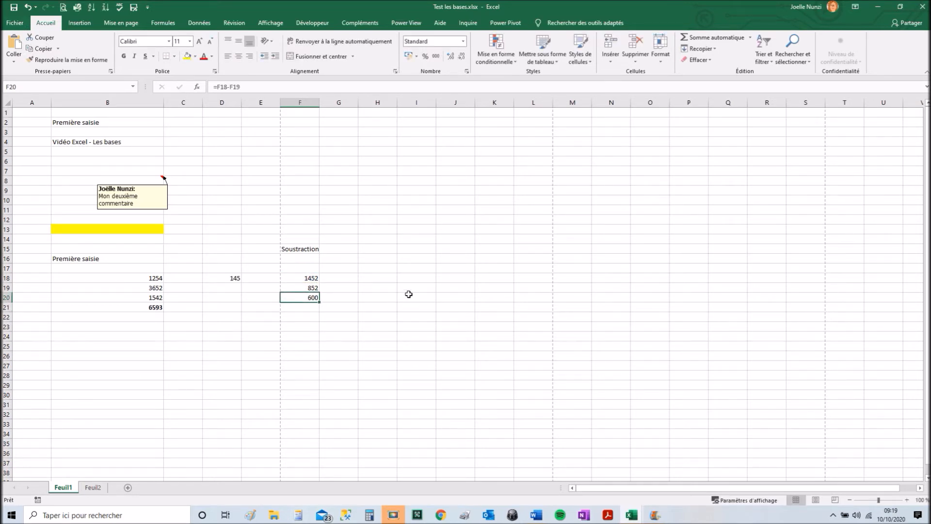
Step: Add the heading "Multiplication" in H15 and enter 9 in H18 and 4 in H19
click(377, 241)
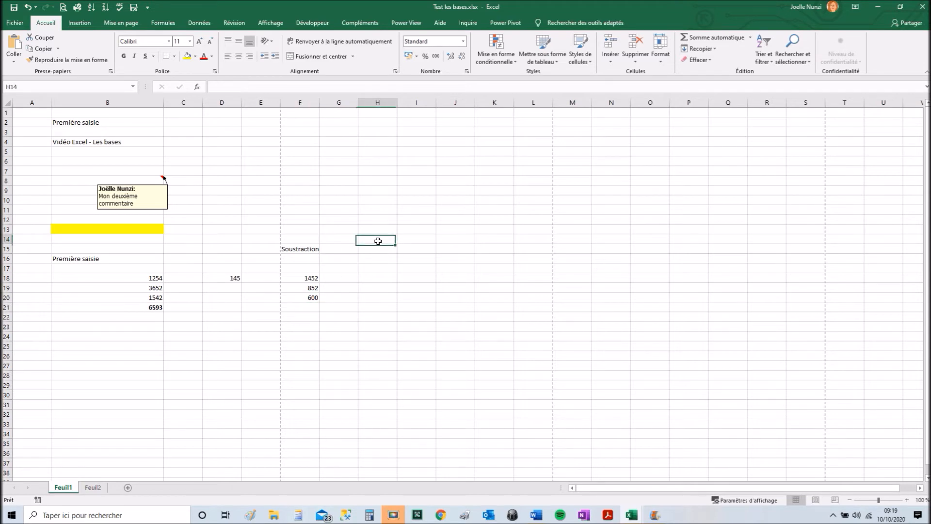
click(373, 250)
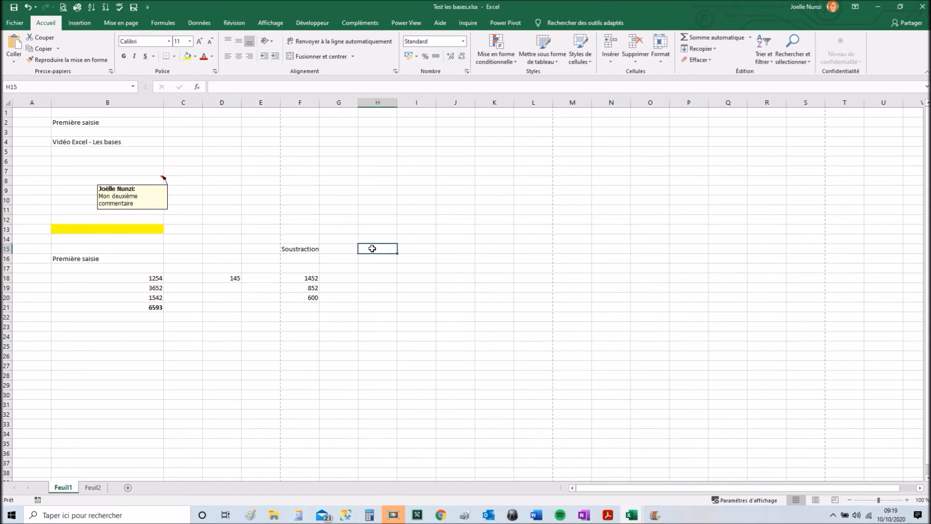
text(Multiplication)
key(Return)
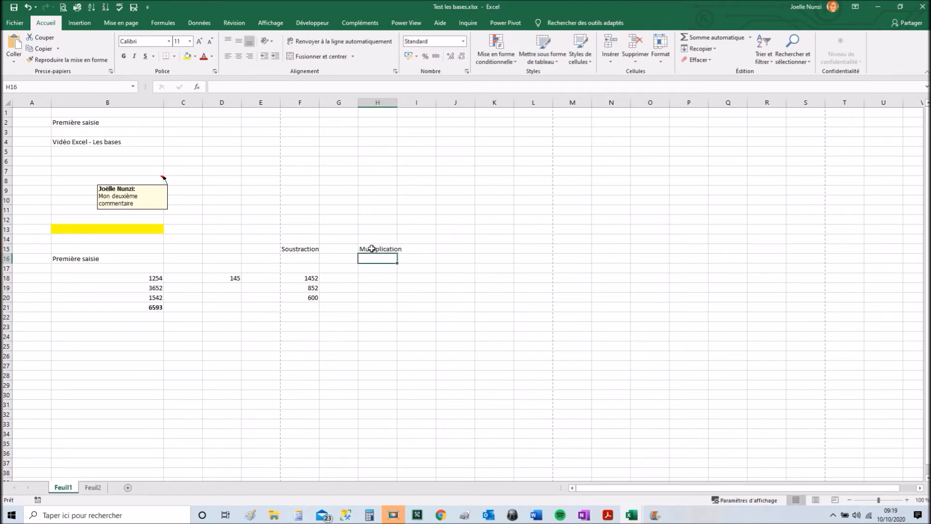
click(372, 280)
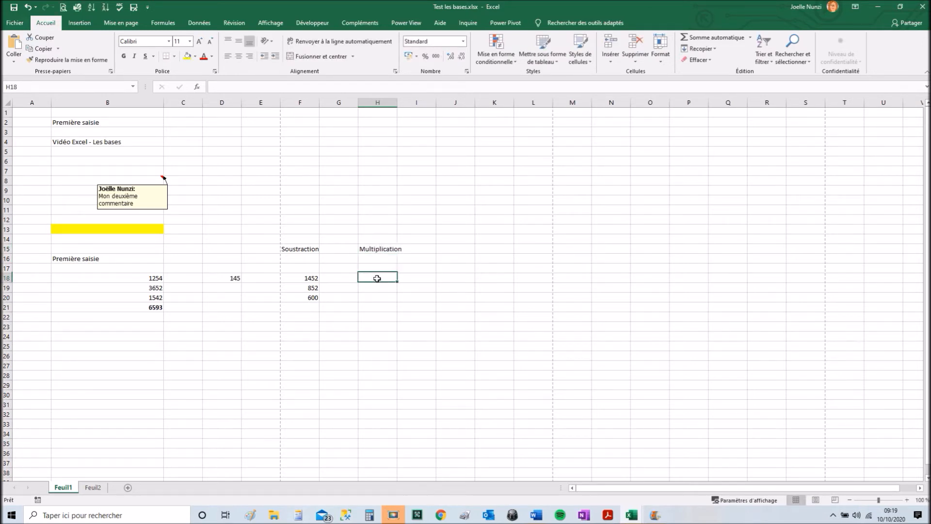
text(9)
key(Return)
text(4)
key(Return)
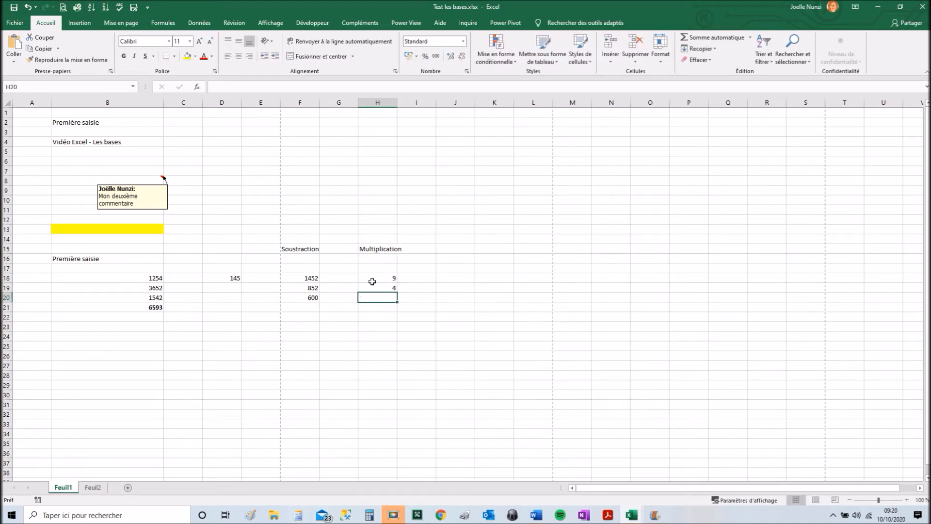
Step: Multiply the two numbers in cell H20 with the formula =H18*H19
text(=)
click(372, 280)
text(*)
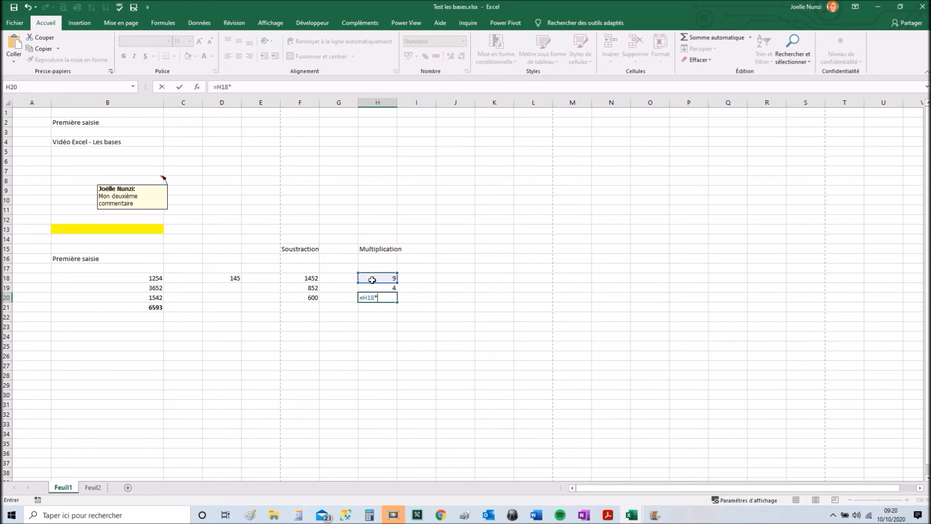
click(370, 288)
key(Return)
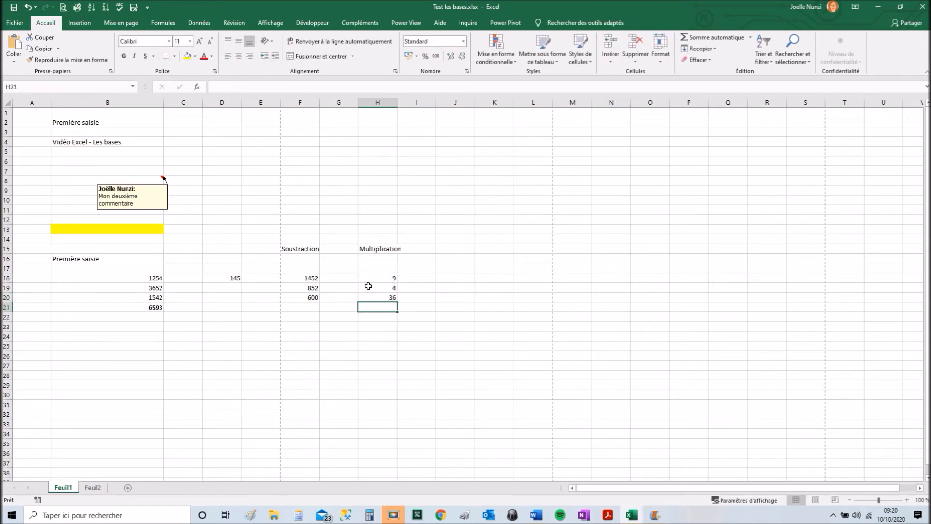
Step: Add the heading "Division" in J15 and enter 1235,25 in J18 and 6 in J19
click(447, 250)
text(Division)
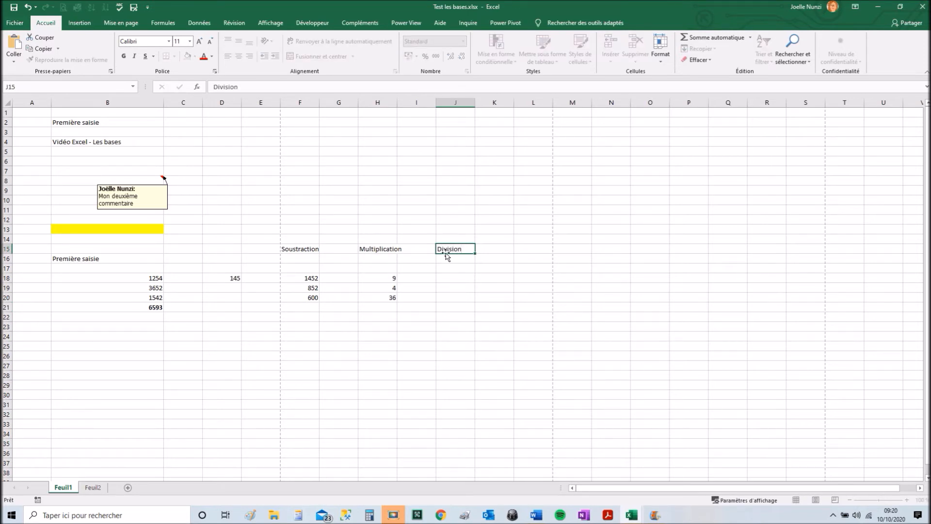
key(Return)
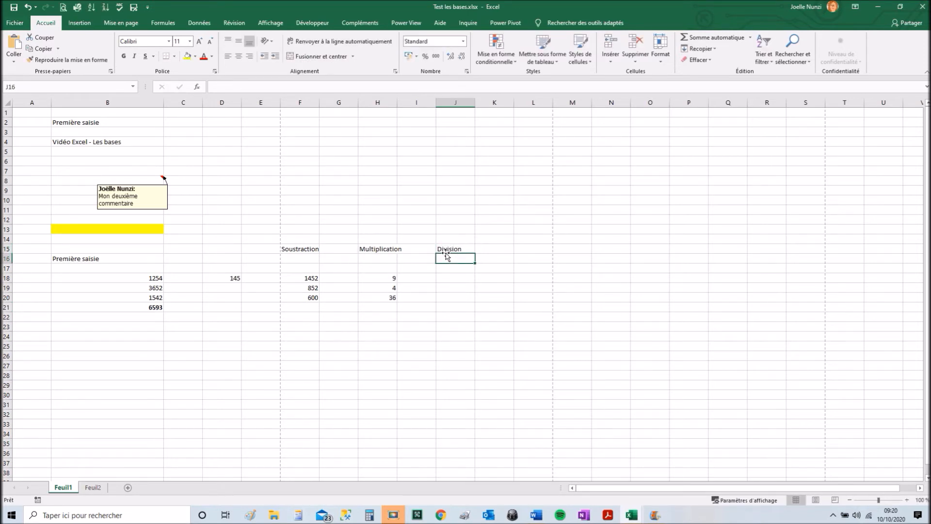
click(453, 279)
text(1)
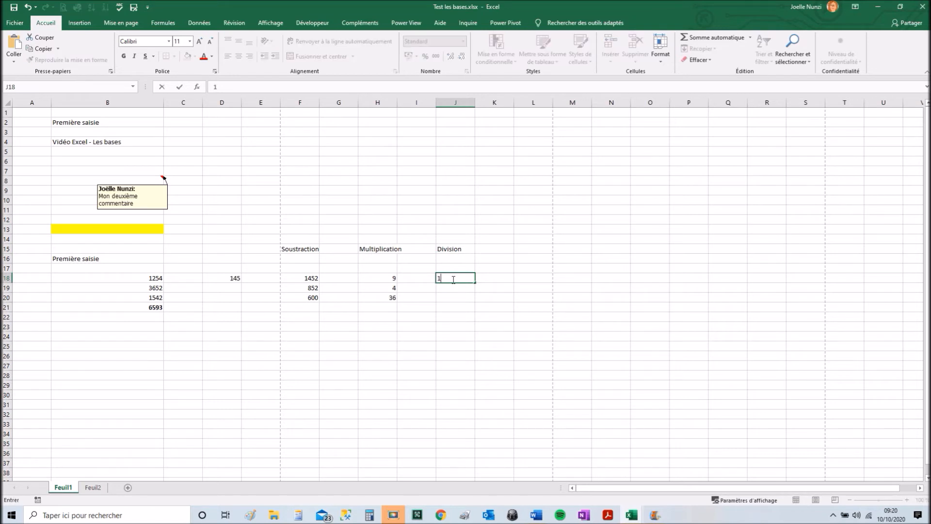
text(235,25)
key(Return)
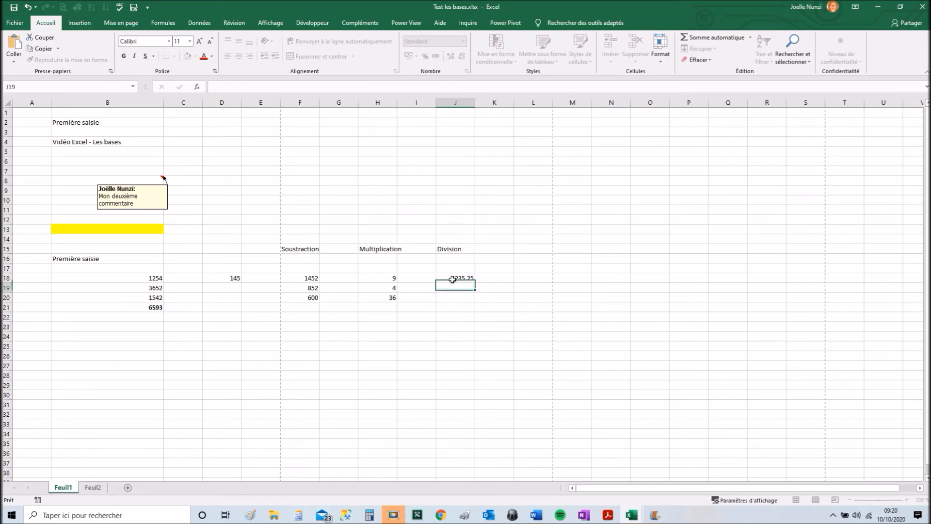
text(6)
key(Return)
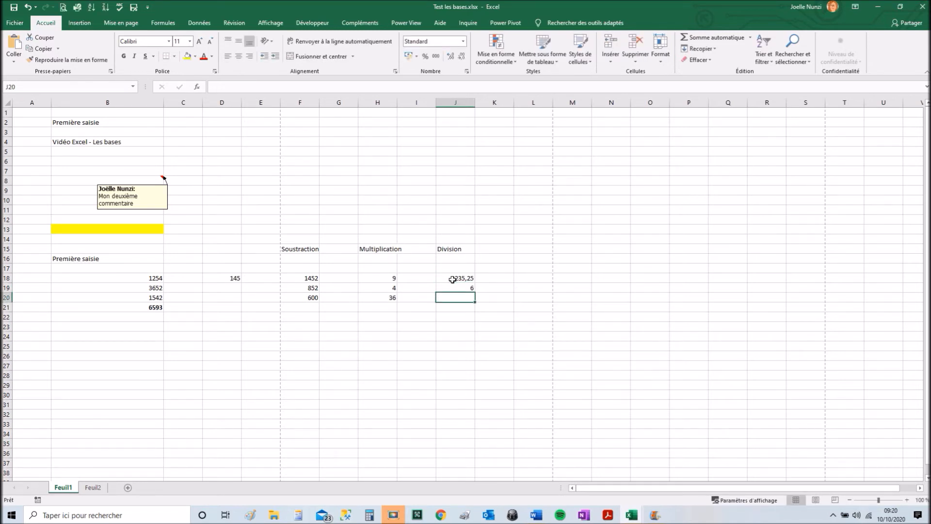
Step: Divide J18 by J19 in cell J20 with the formula =J18/J19
text(=)
click(452, 279)
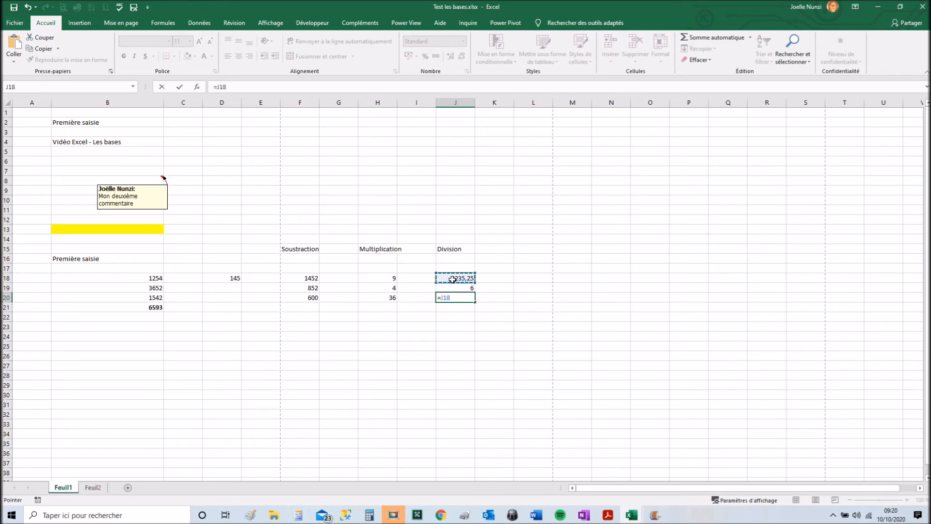
text(/)
click(457, 288)
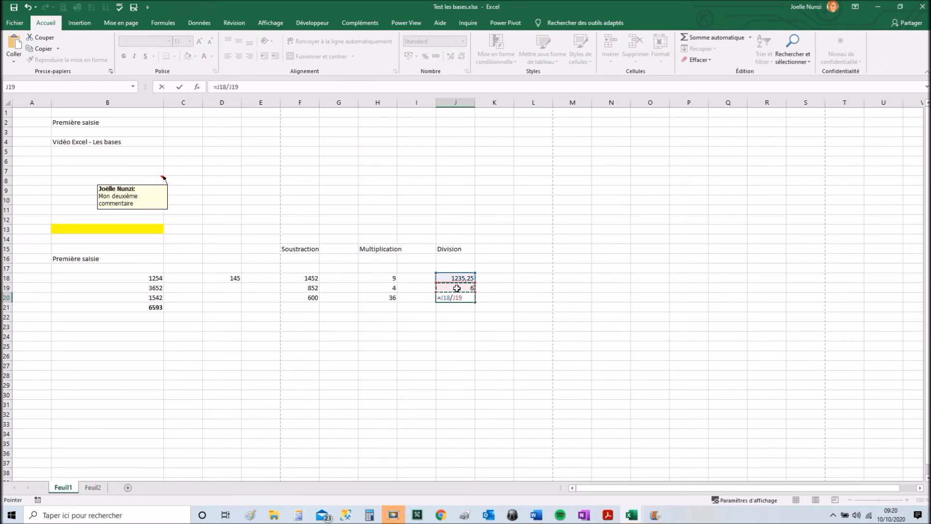
key(Return)
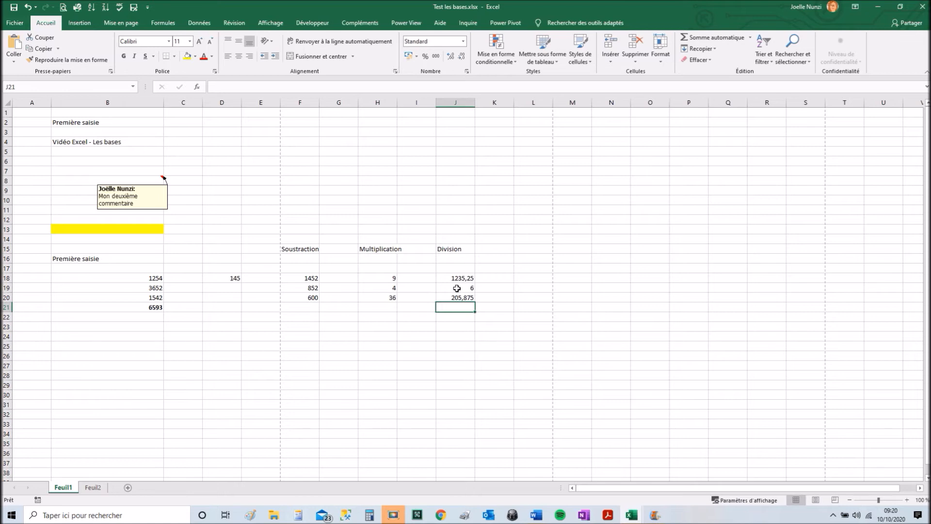
Step: Add the heading "Addition" in L15 and enter 1456 in L18 and 2365 in L19
click(522, 250)
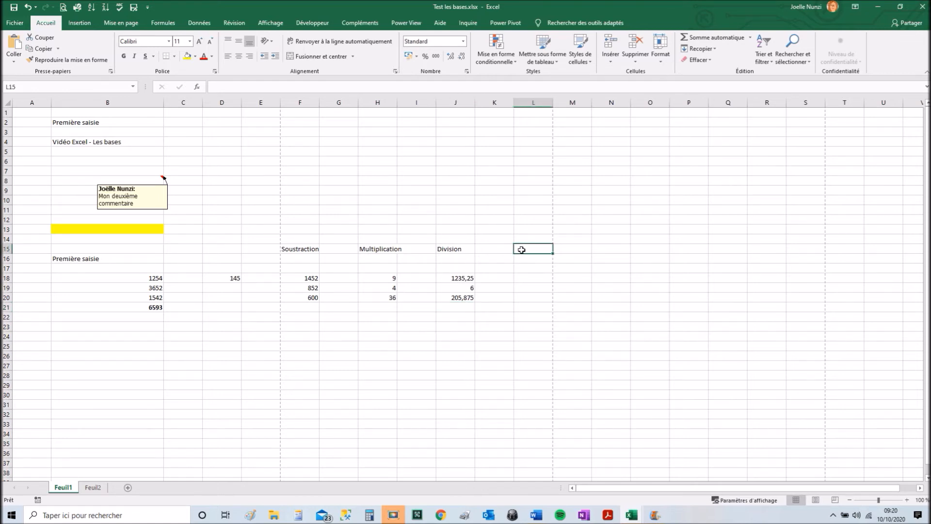
text(Addition)
key(Return)
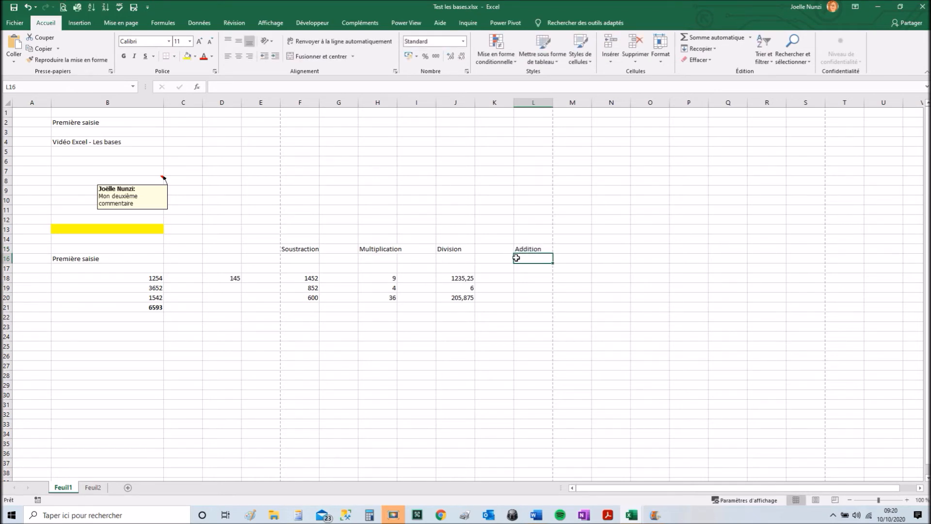
click(518, 279)
text(1456)
key(Return)
text(2365)
key(Return)
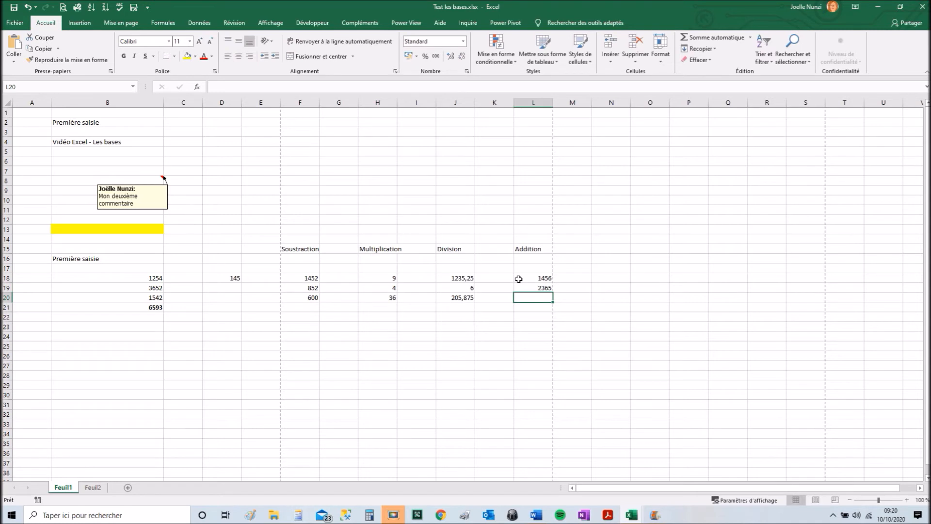
Step: Add the two numbers in cell L20 with the formula =L18+L19
text(=)
click(538, 277)
text(+)
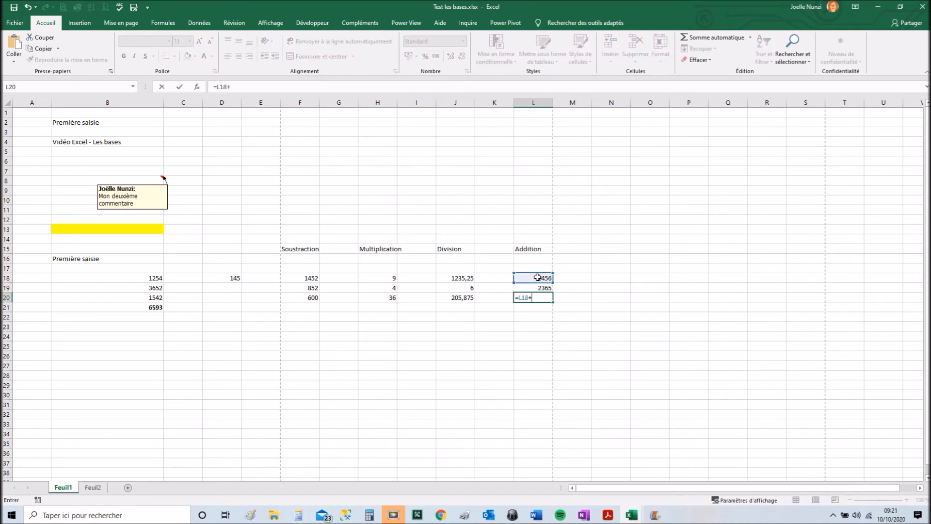
click(519, 288)
key(Return)
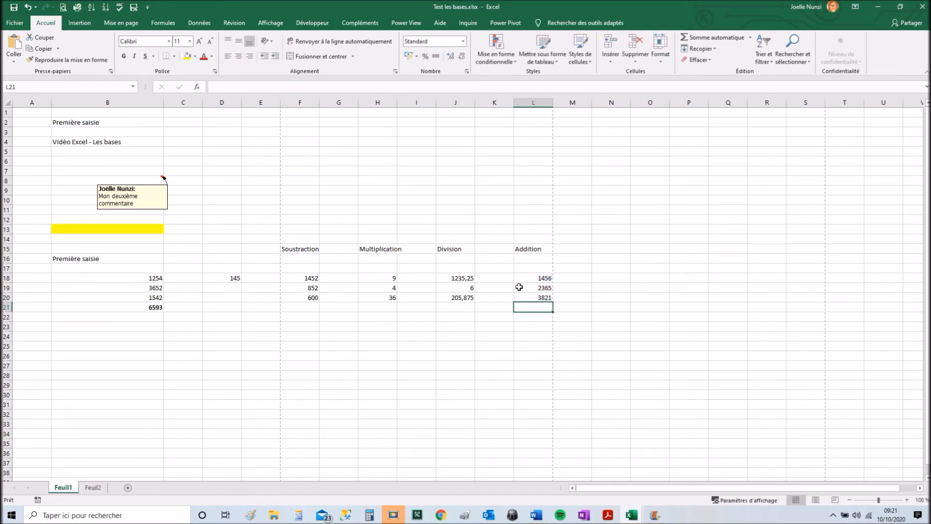
Step: Calculate directly with typed numbers in cell B24 using the formula =10*7, and review the formula
click(145, 337)
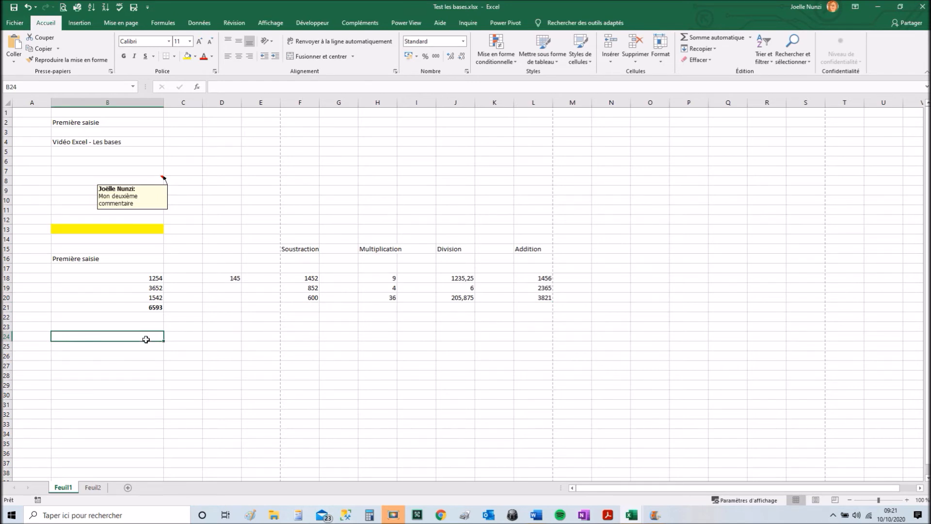
text(=10*7)
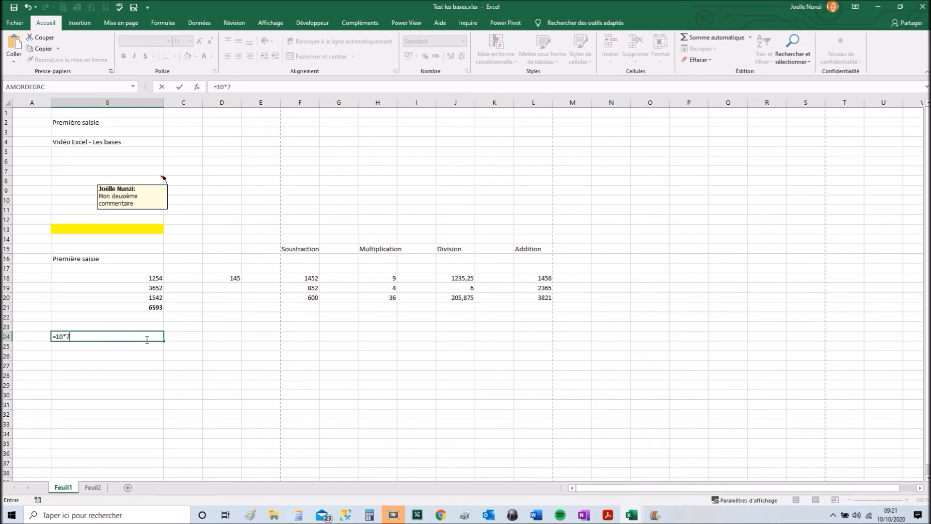
key(Return)
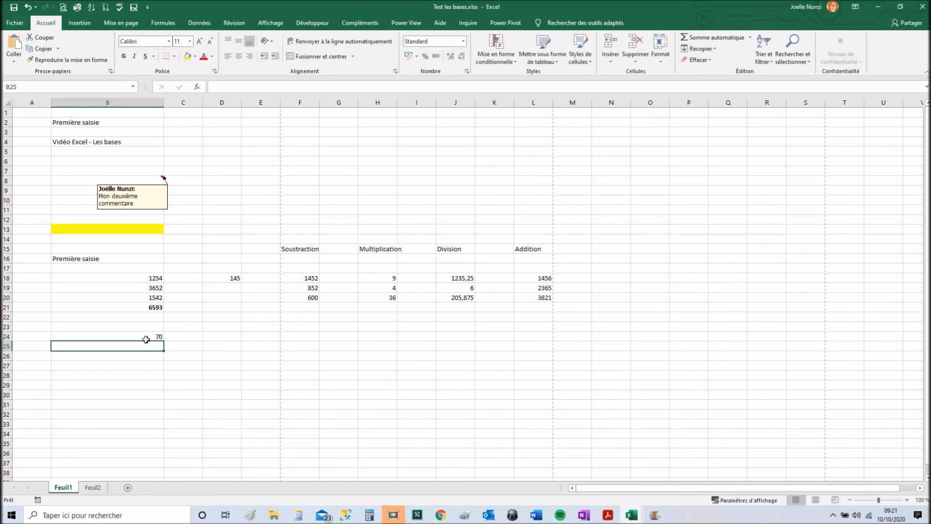
click(150, 334)
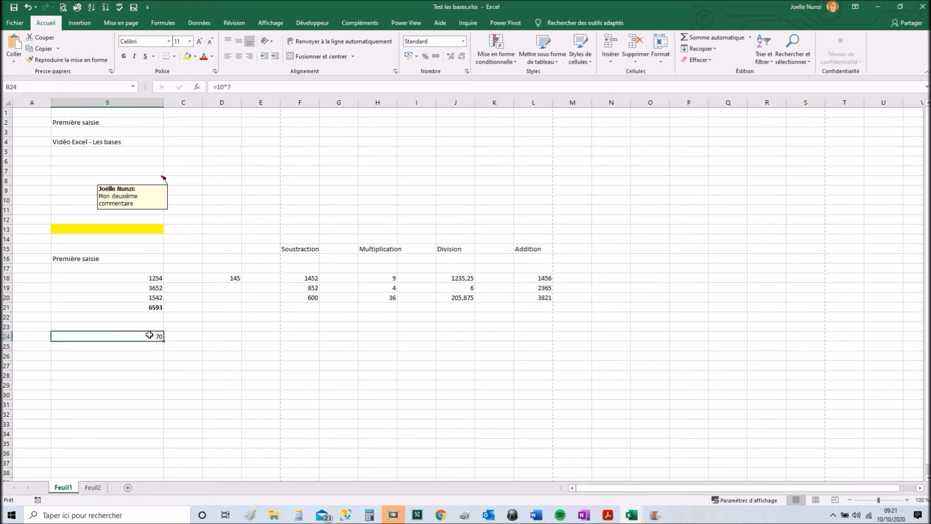
click(226, 338)
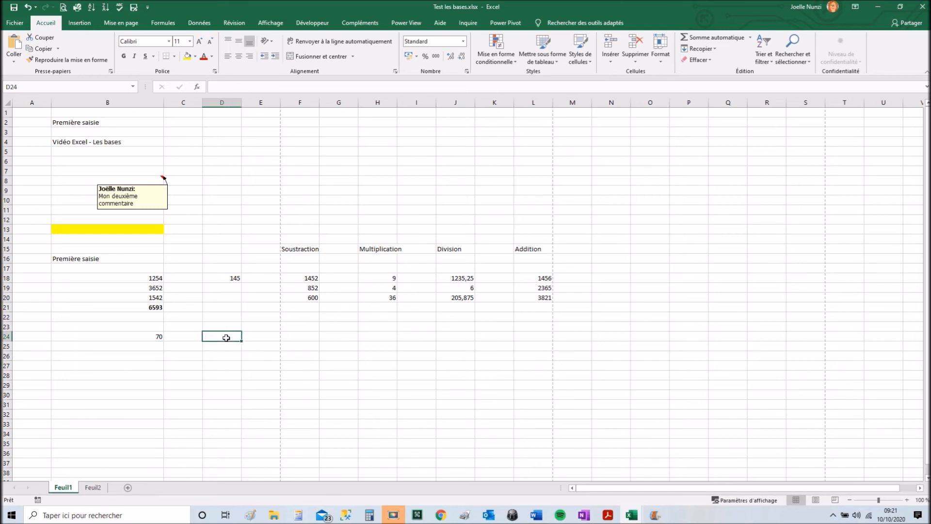
Step: Calculate without parentheses in cell D24 using the formula =10+4*4, and review the formula
text(=)
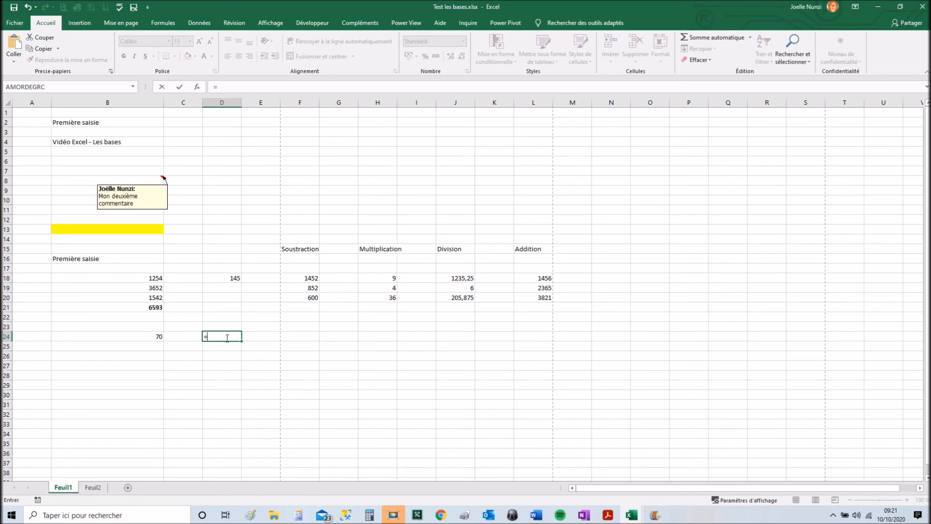
text(10+4*4)
key(Return)
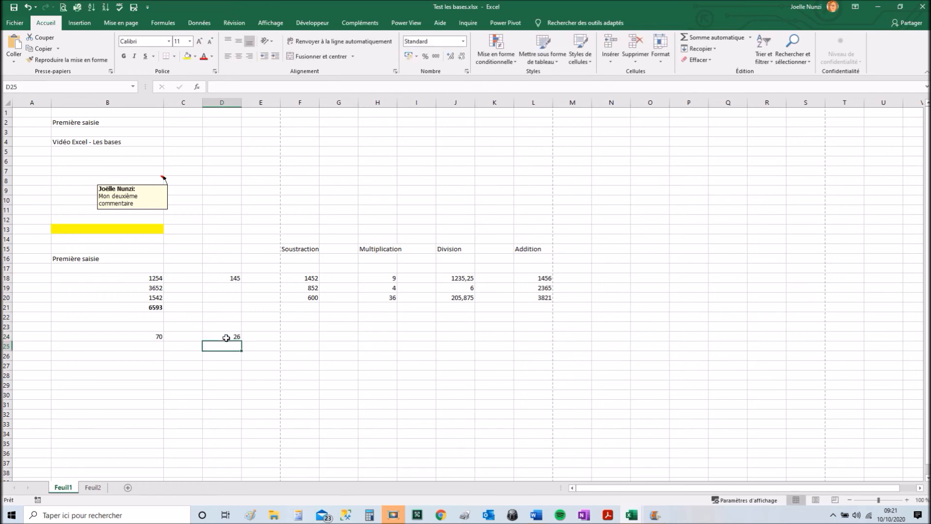
click(226, 338)
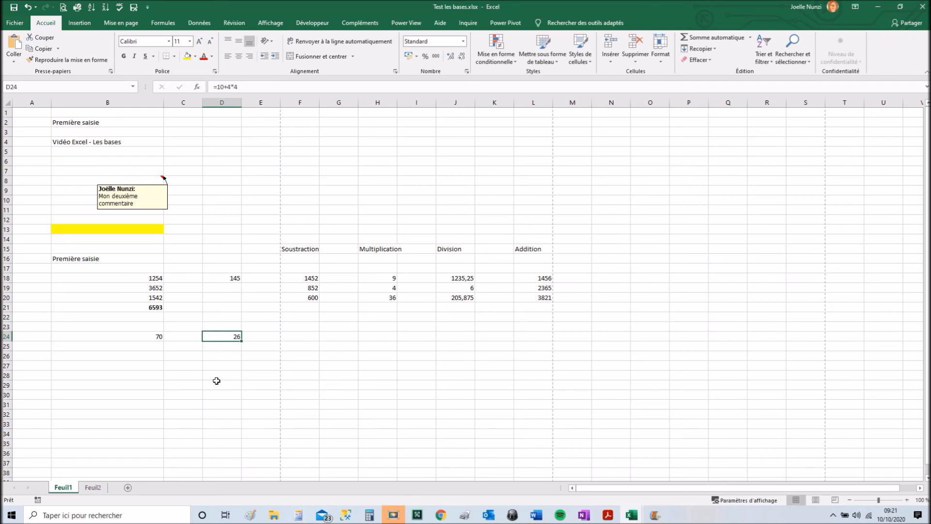
Step: Calculate with the addition given priority in cell D26 using the formula =(10+4)*4
click(220, 356)
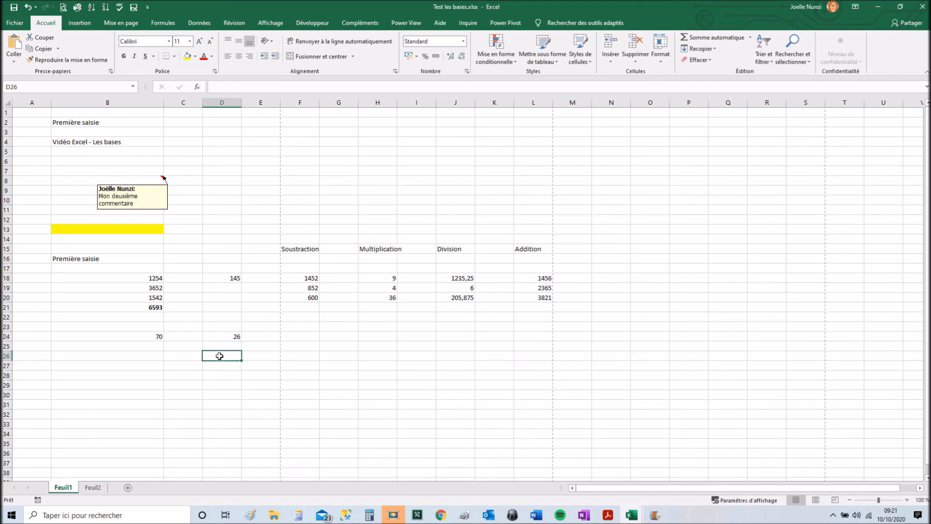
text(=(10+4))
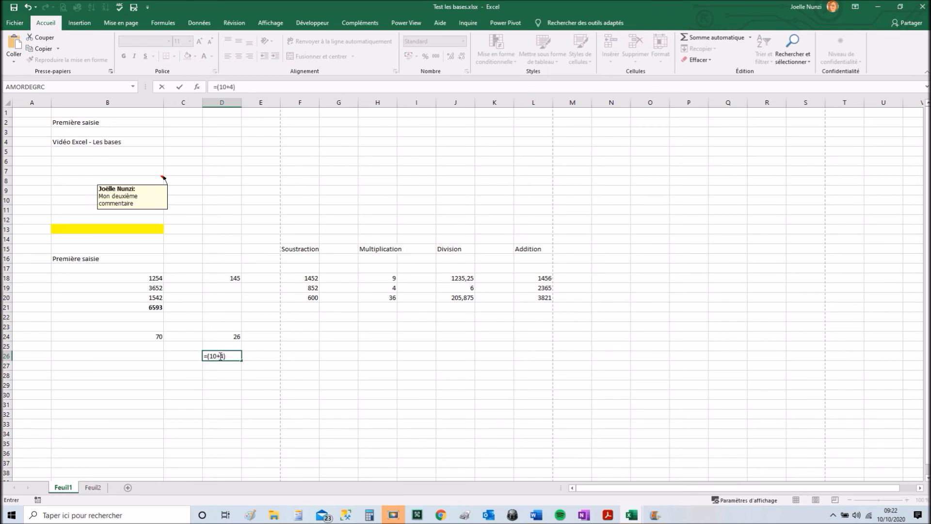
text(*4)
key(Return)
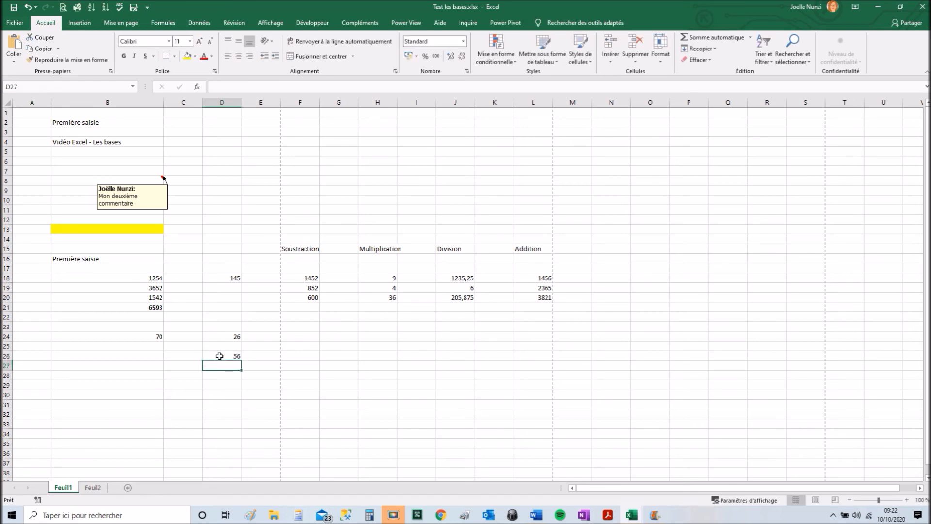
Step: Copy the formula text from D26 and show it as plain text in E26, prefixed with an apostrophe: '=(10+4)*4
click(220, 356)
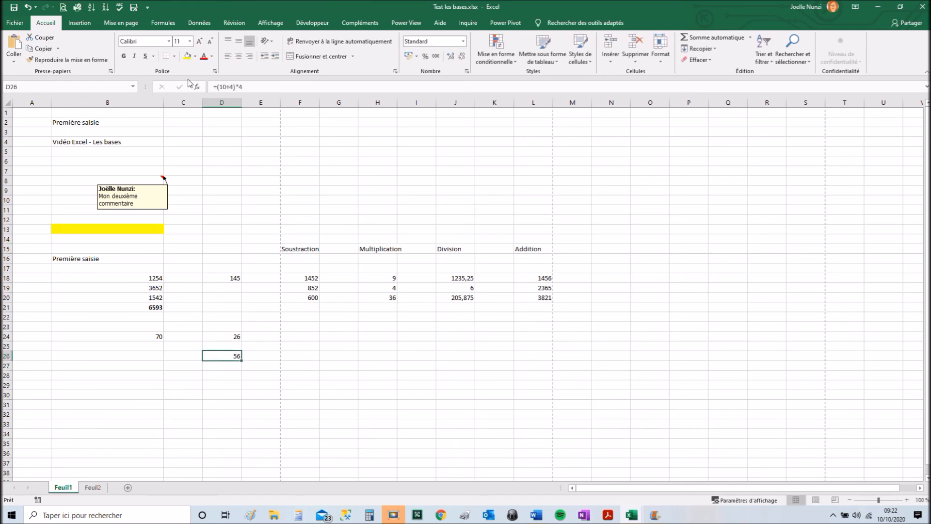
drag(258, 85, 179, 87)
key(ctrl+c)
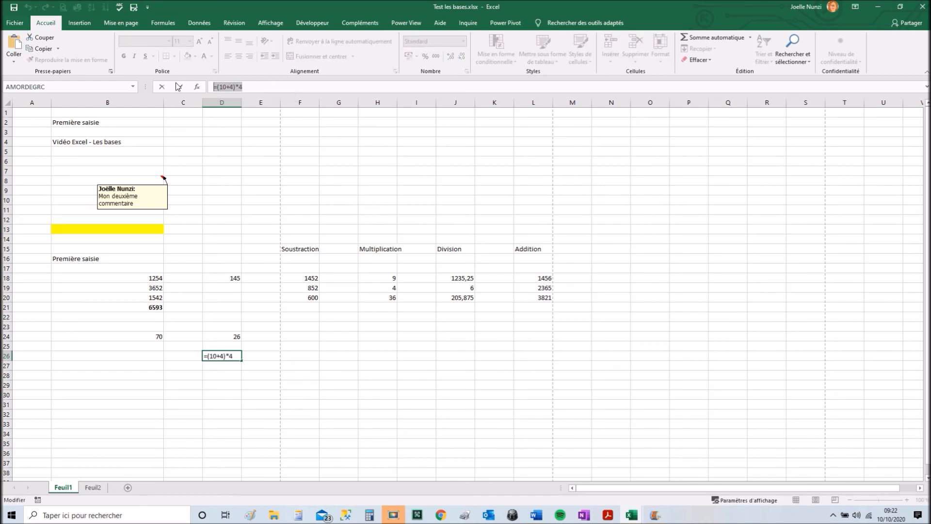
key(Escape)
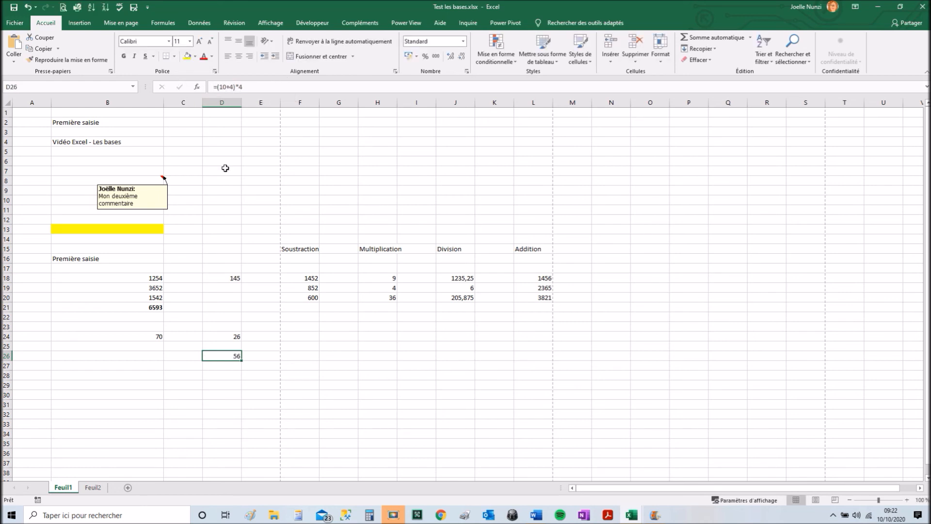
click(264, 358)
text(')
key(ctrl+v)
key(Return)
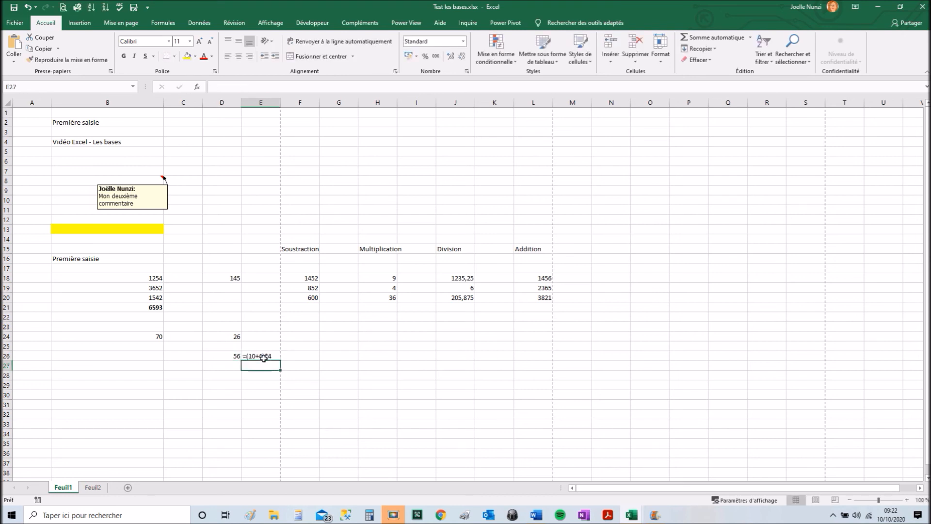
Step: Copy the formula text from D24 and show it as plain text in E24, prefixed with an apostrophe: '=10+4*4
click(237, 335)
drag(246, 84, 187, 88)
key(ctrl+c)
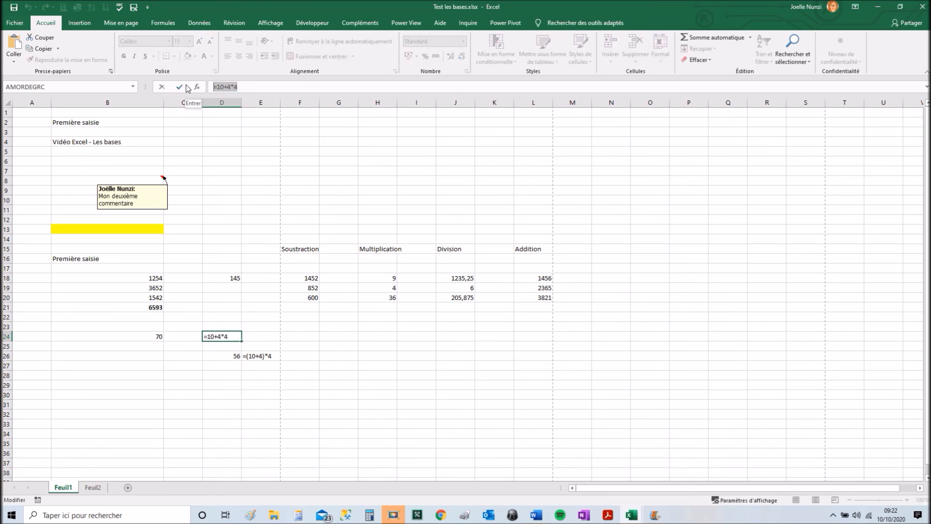
click(180, 87)
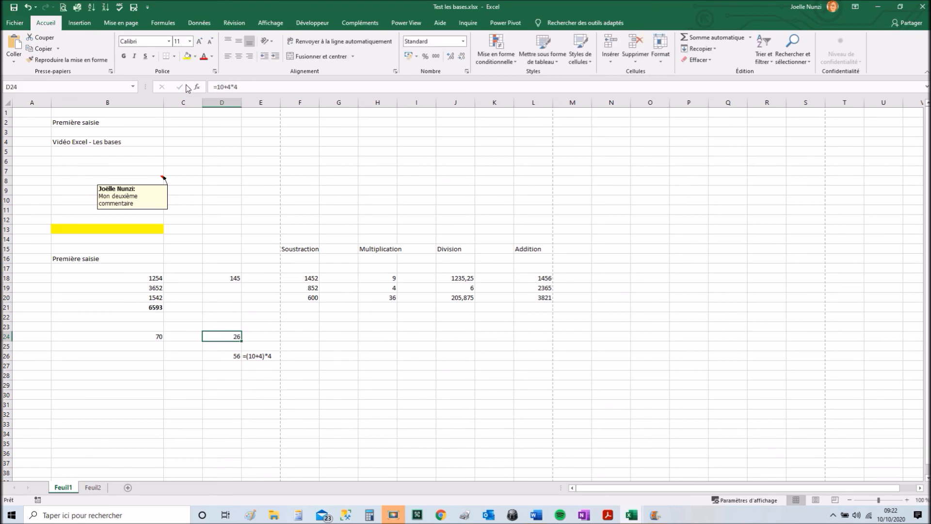
click(272, 338)
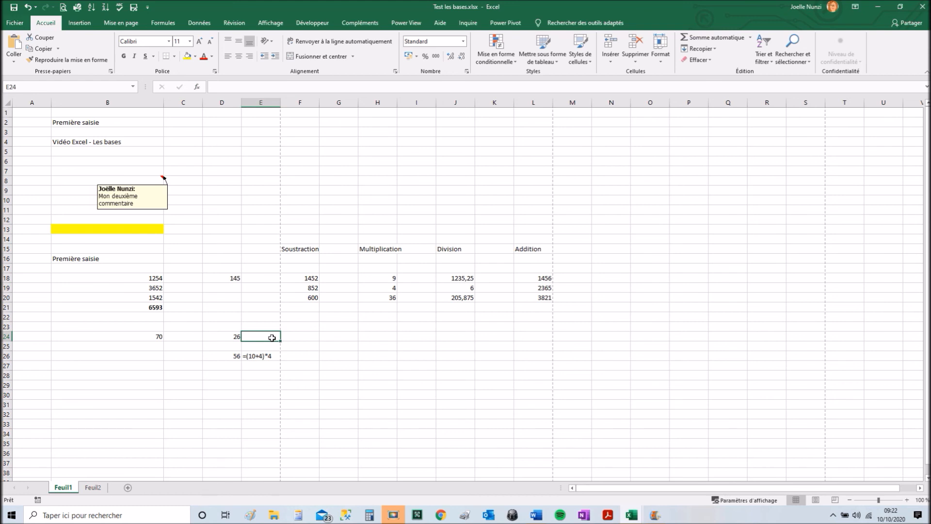
key(ctrl+v)
click(215, 83)
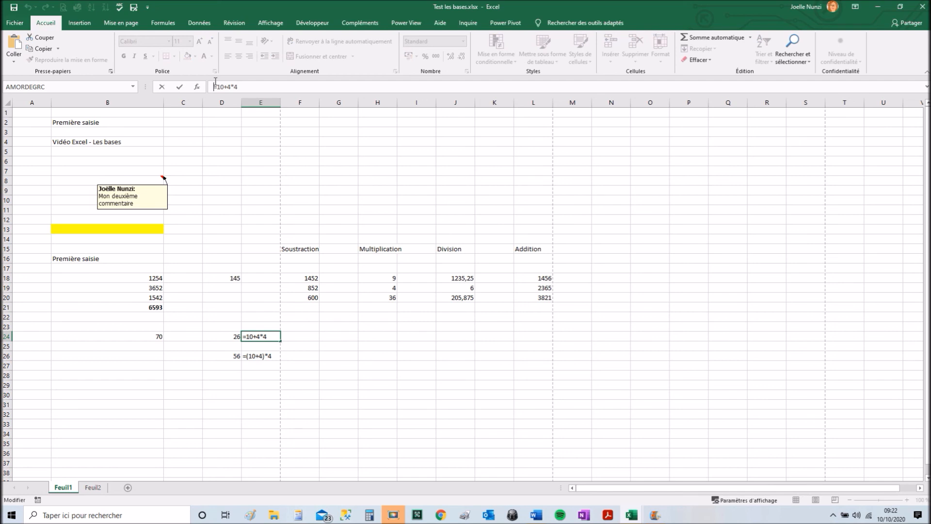
text(')
key(Return)
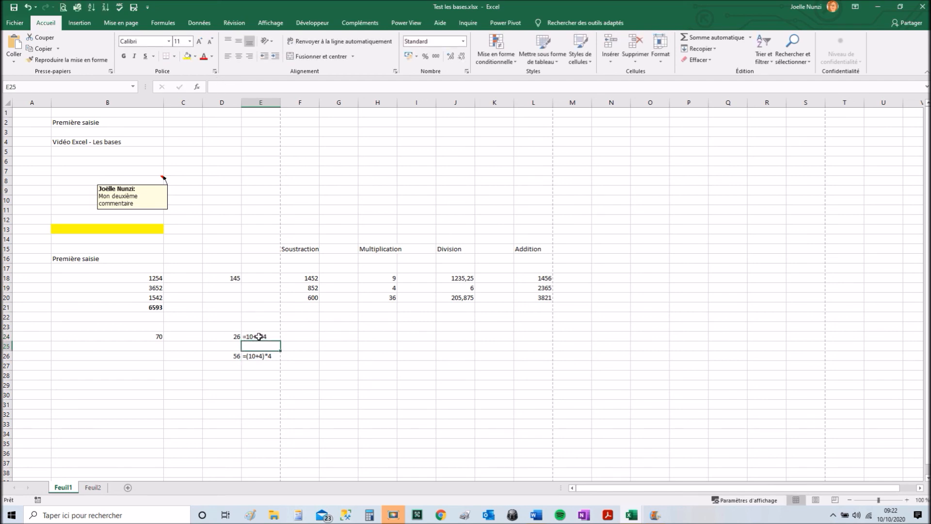
click(885, 502)
scroll(677, 451, down, 1)
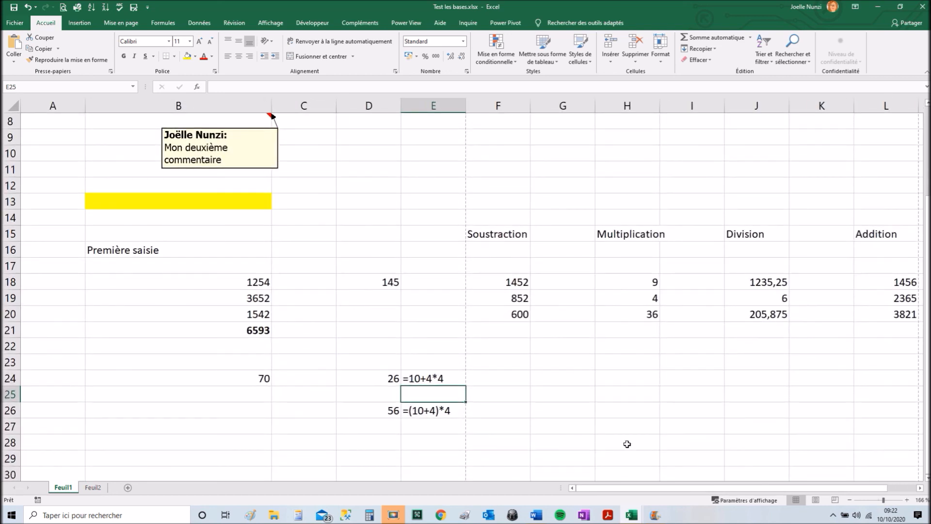